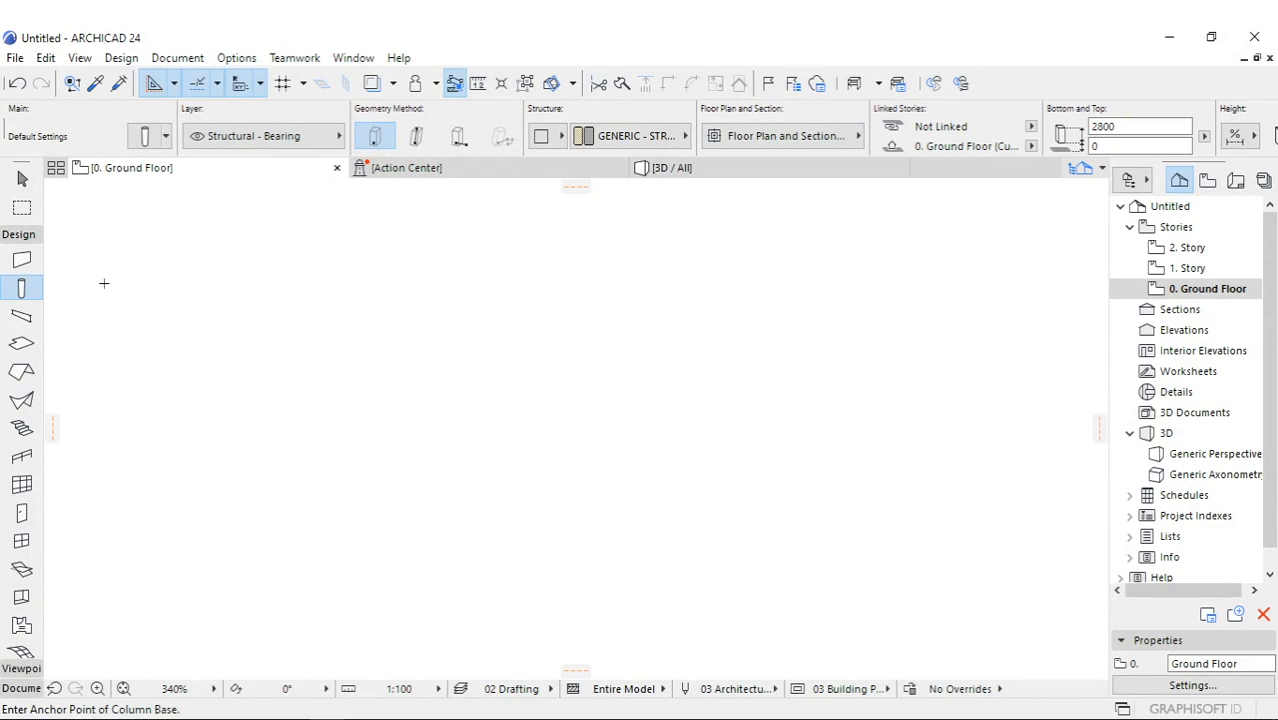
- Switch the default column to a single segment, accepting the removal of the other segments, and turn off its veneer
click(142, 142)
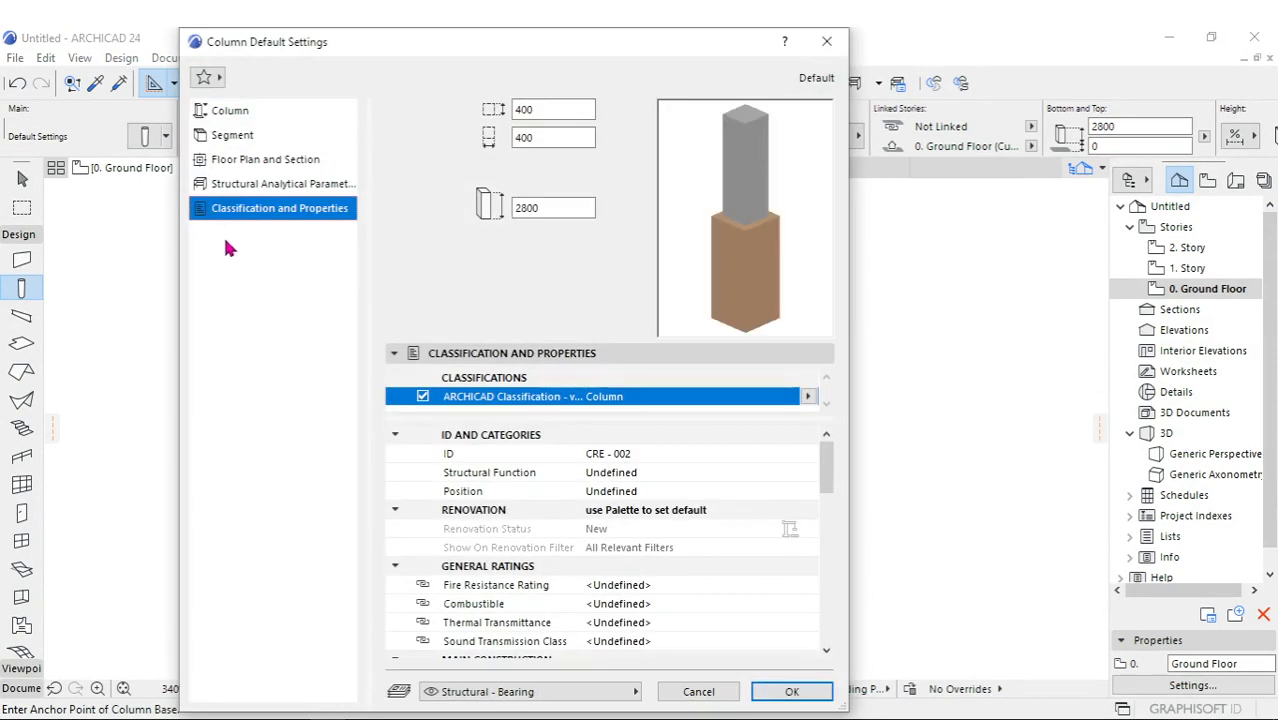
click(230, 111)
click(235, 137)
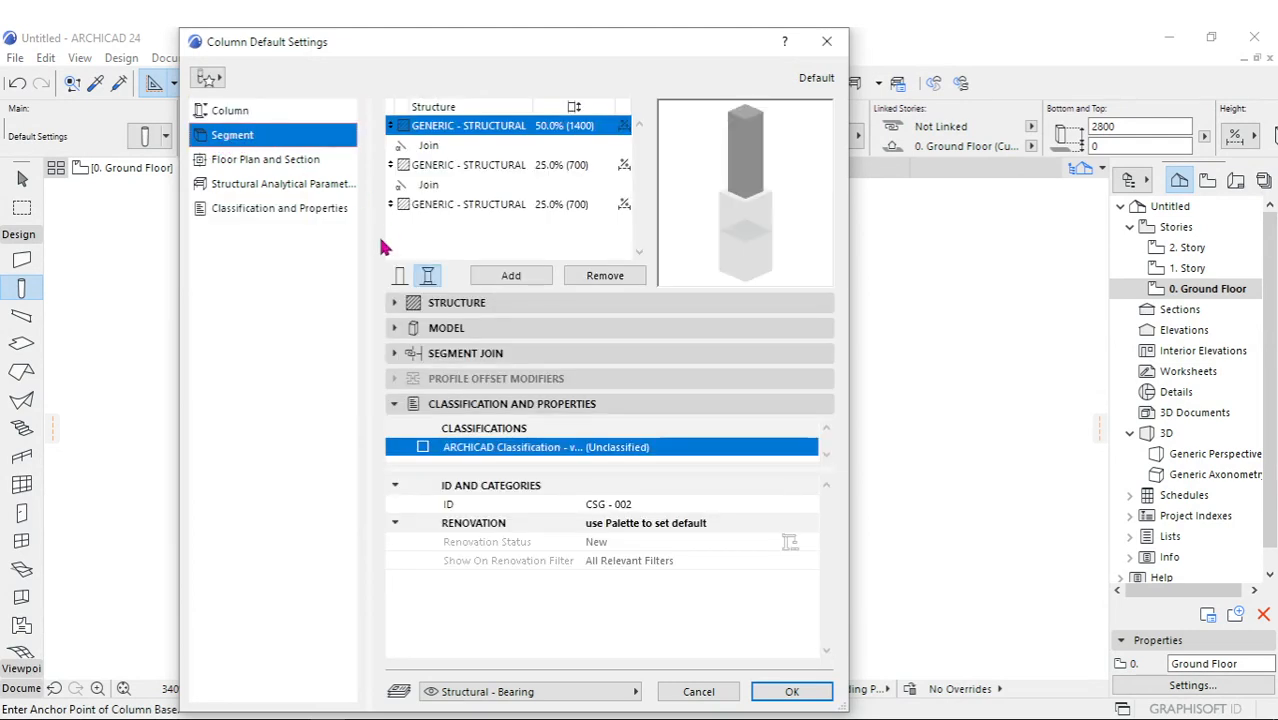
click(400, 275)
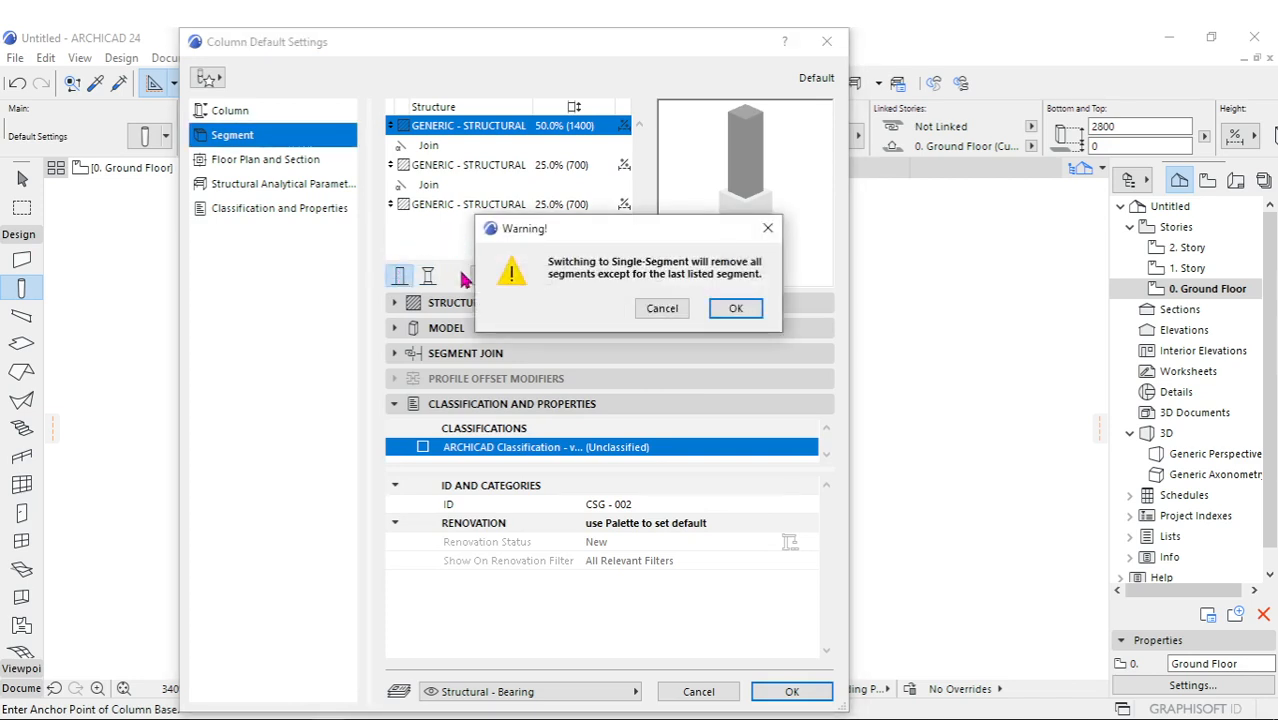
click(737, 312)
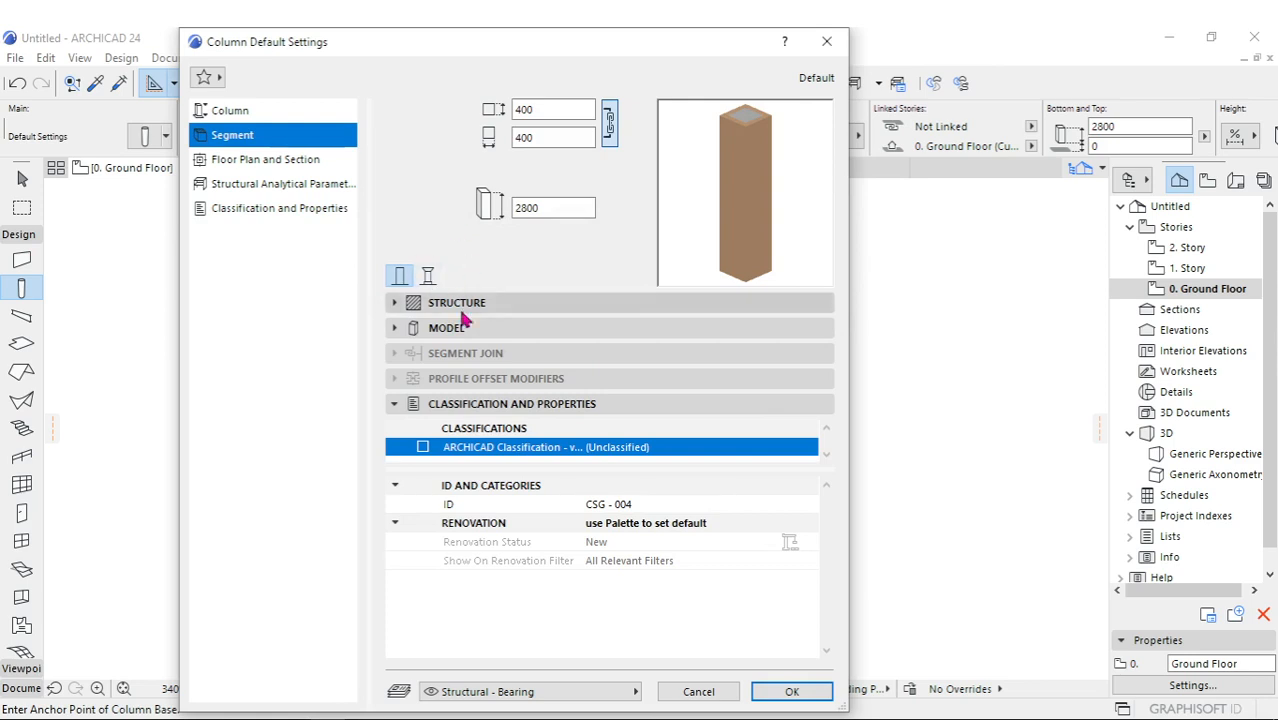
click(396, 304)
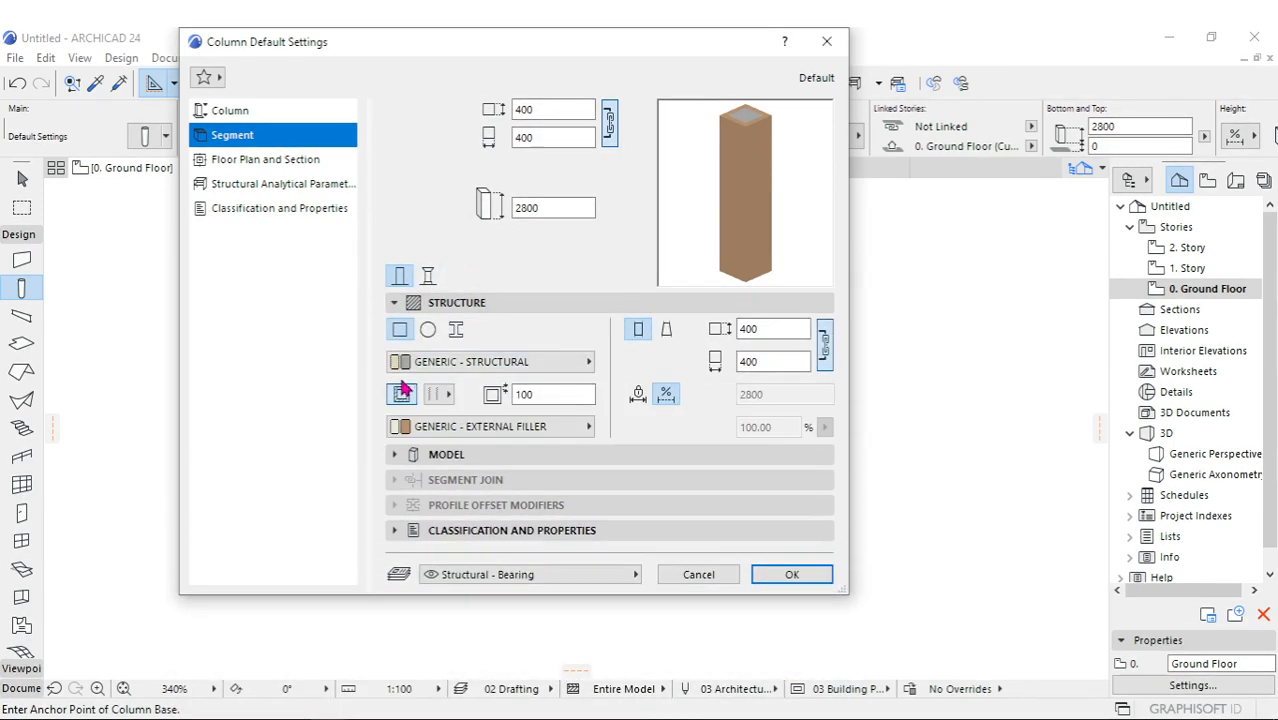
click(400, 395)
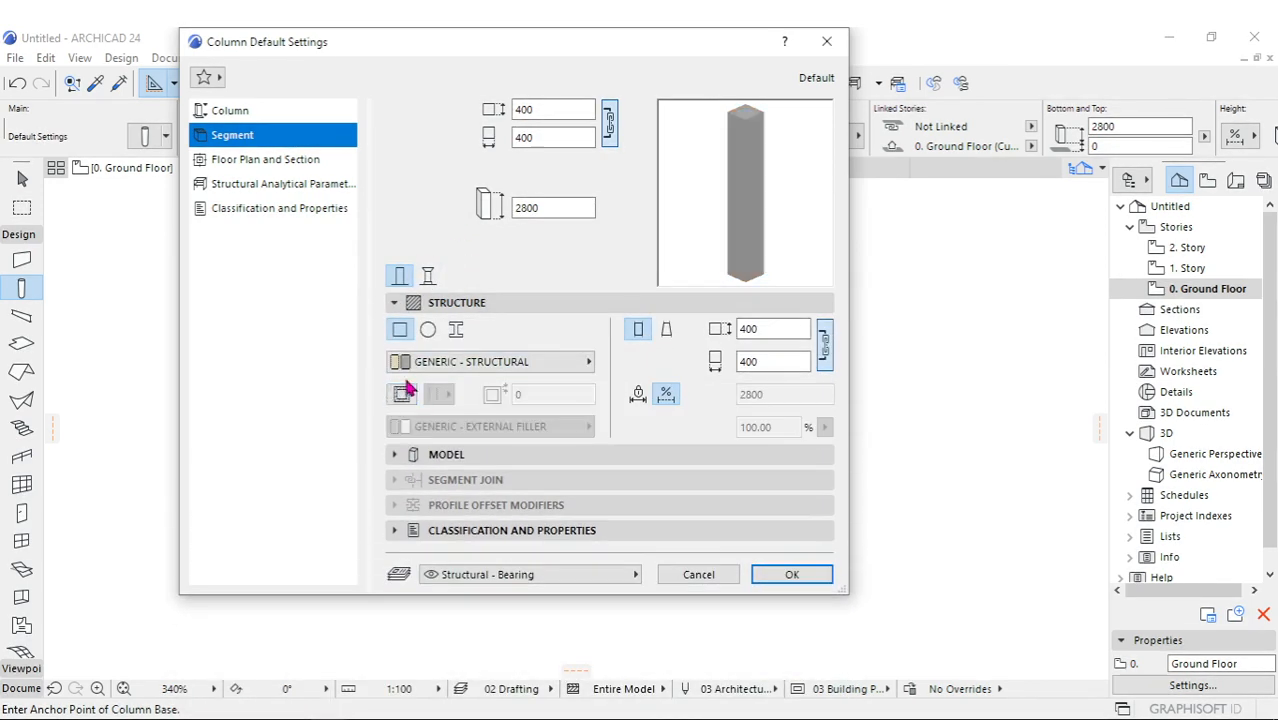
- Unlink the default column's cross-section dimensions and set the second dimension to 200, keeping the first at 400
click(238, 114)
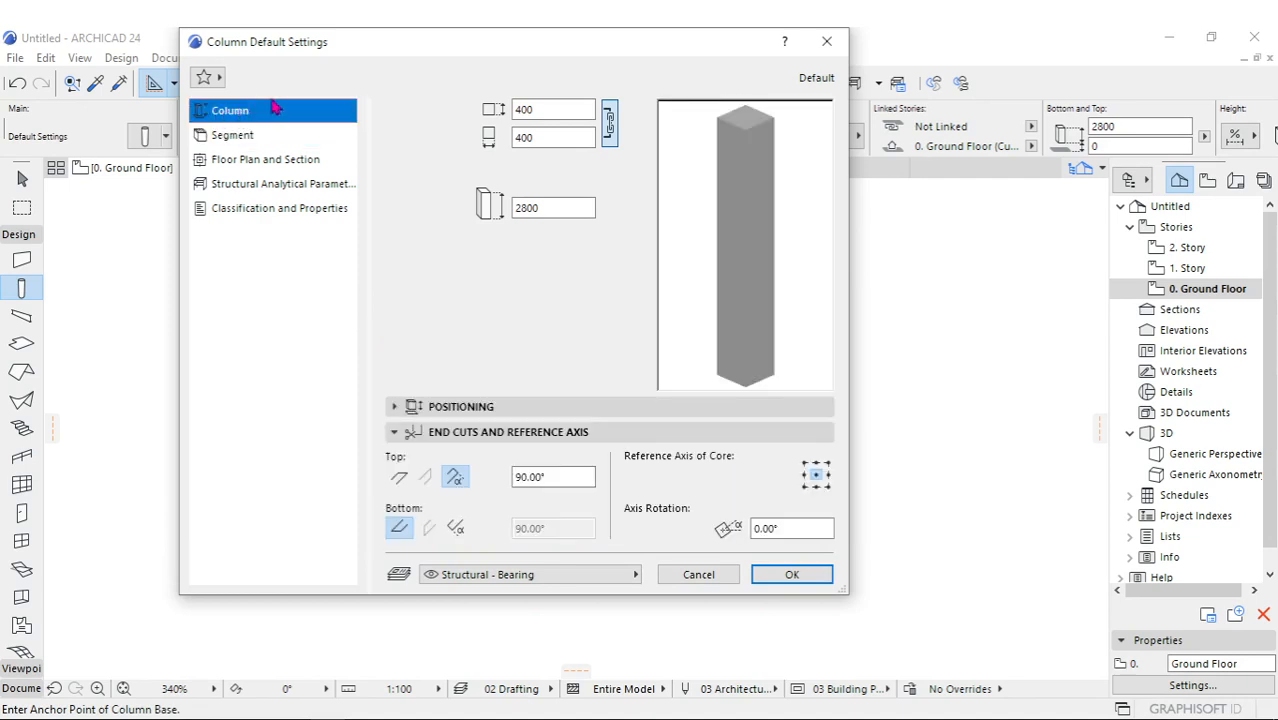
click(610, 118)
click(610, 120)
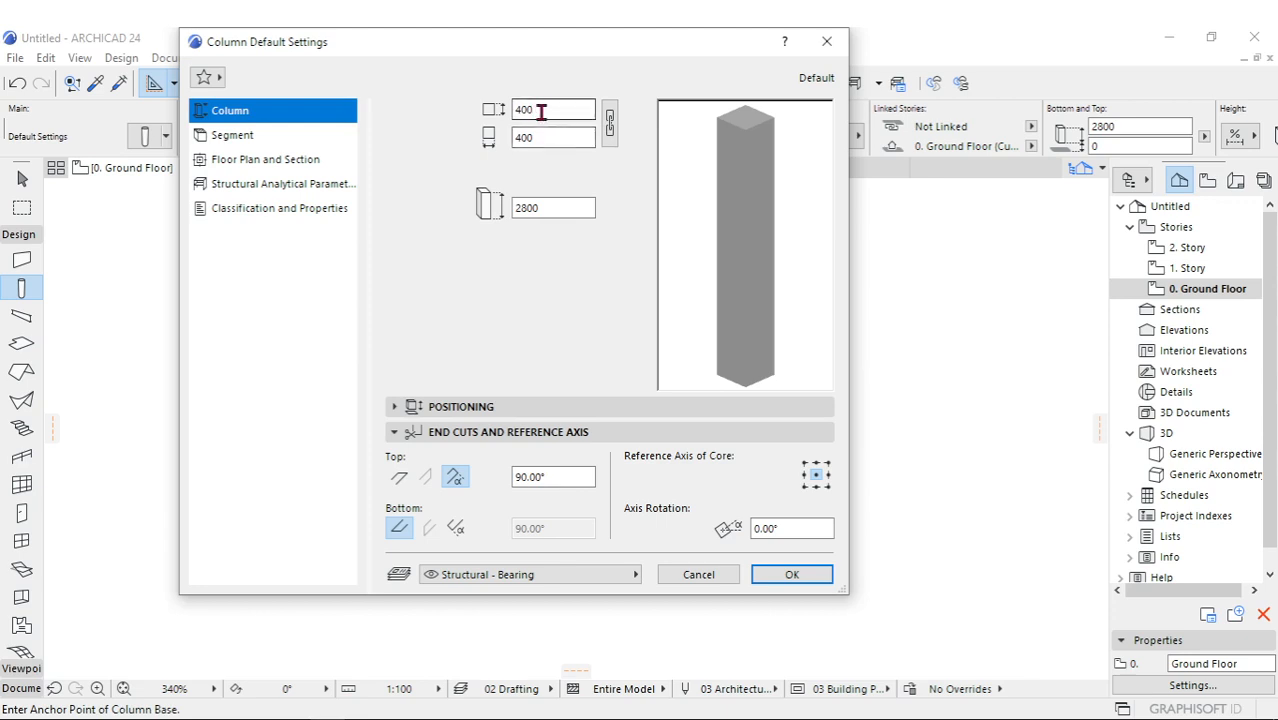
double_click(541, 109)
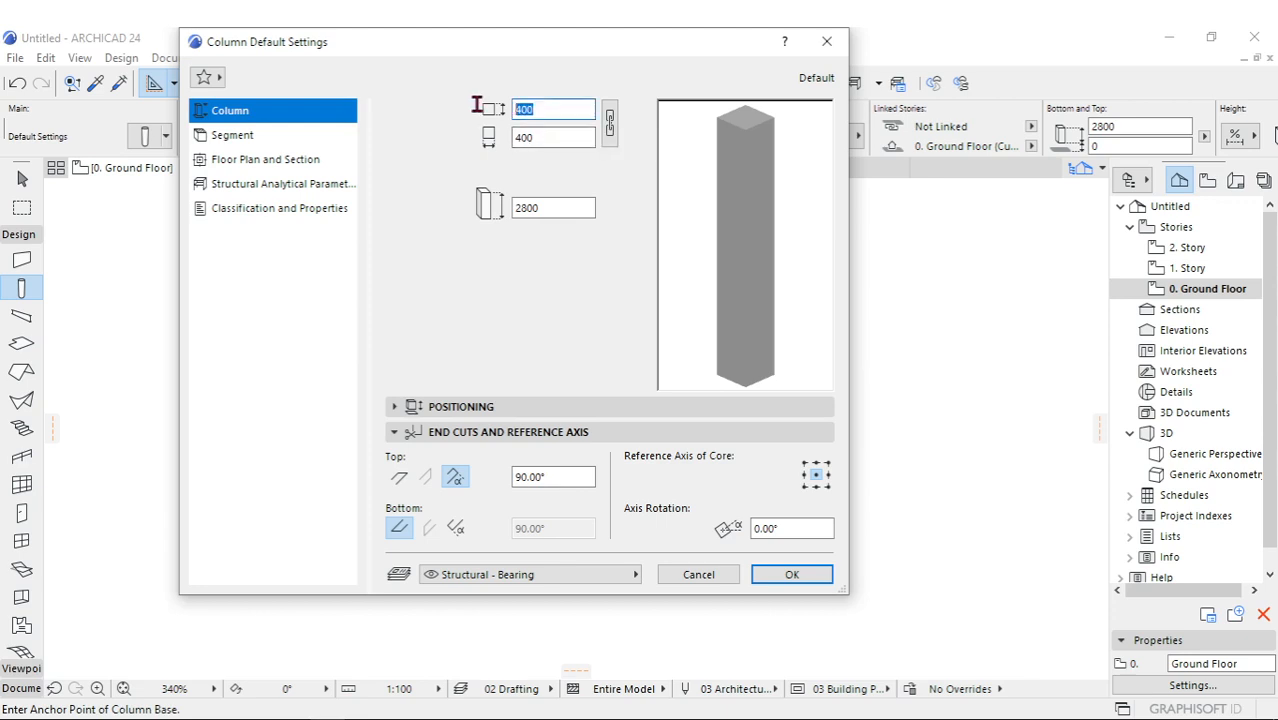
double_click(529, 139)
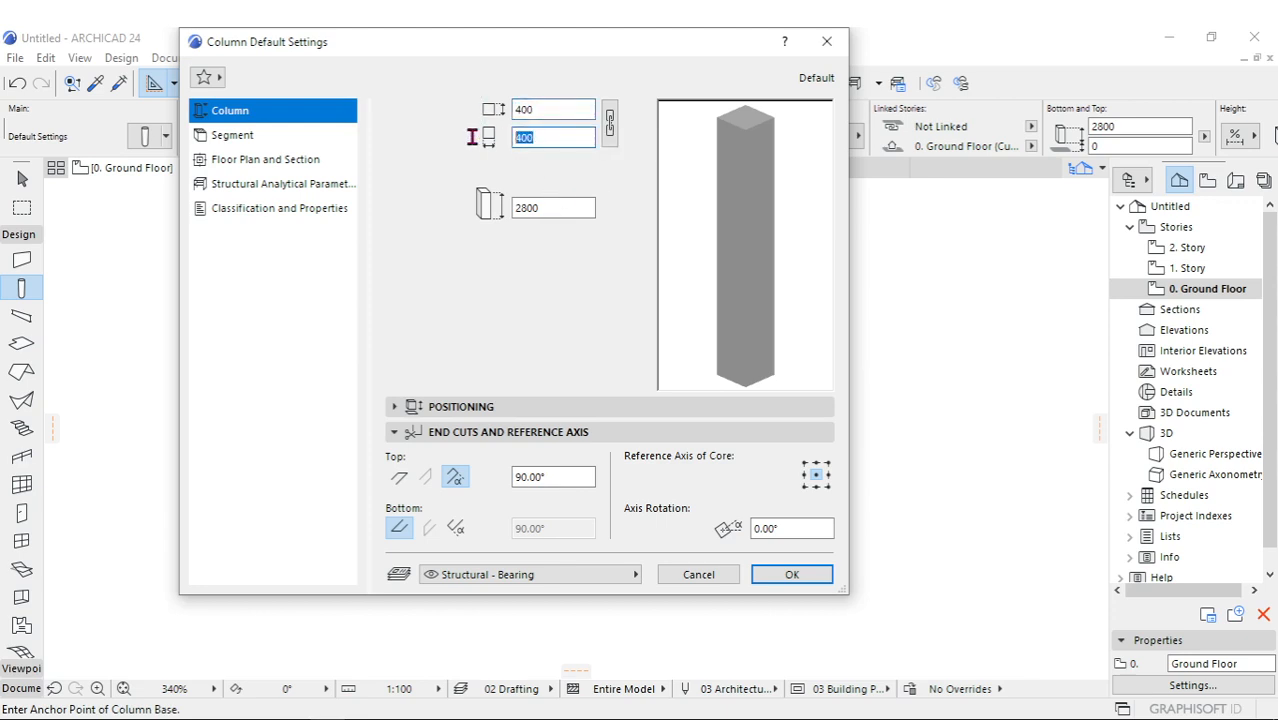
text(200)
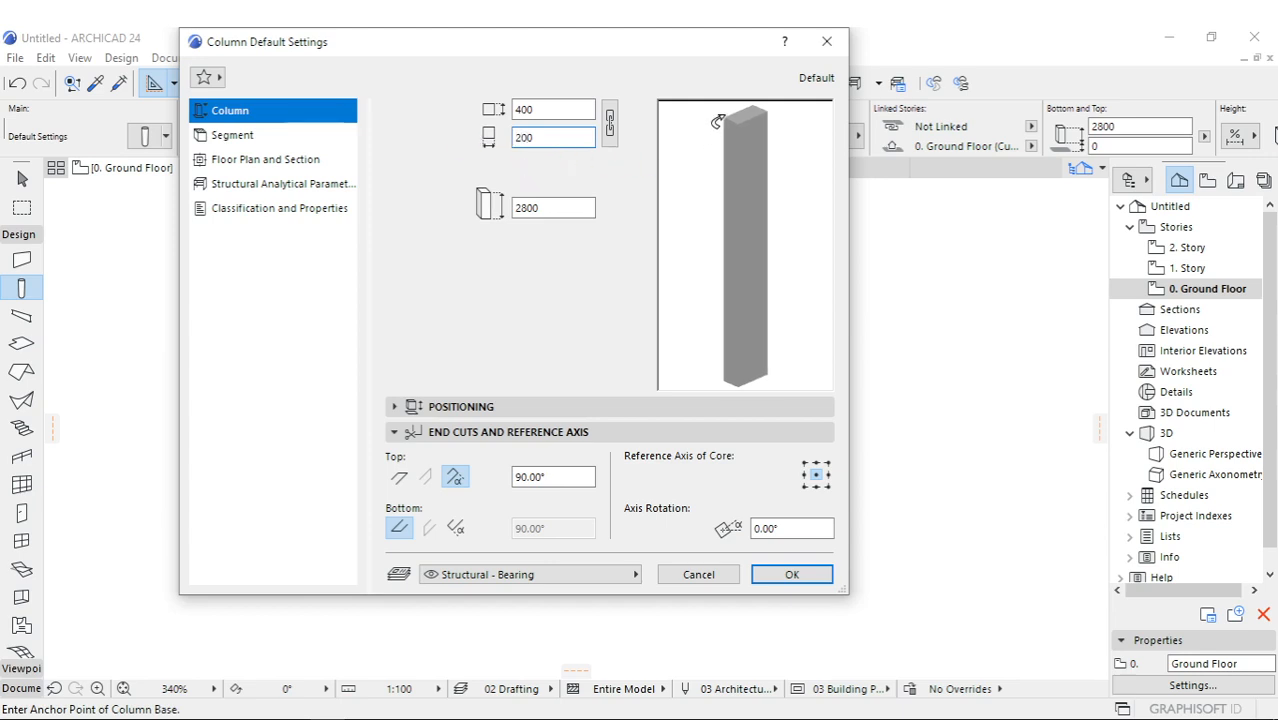
- In the positioning settings, link the column top to 2. Story (Home + 2) with a top offset of 0
click(395, 407)
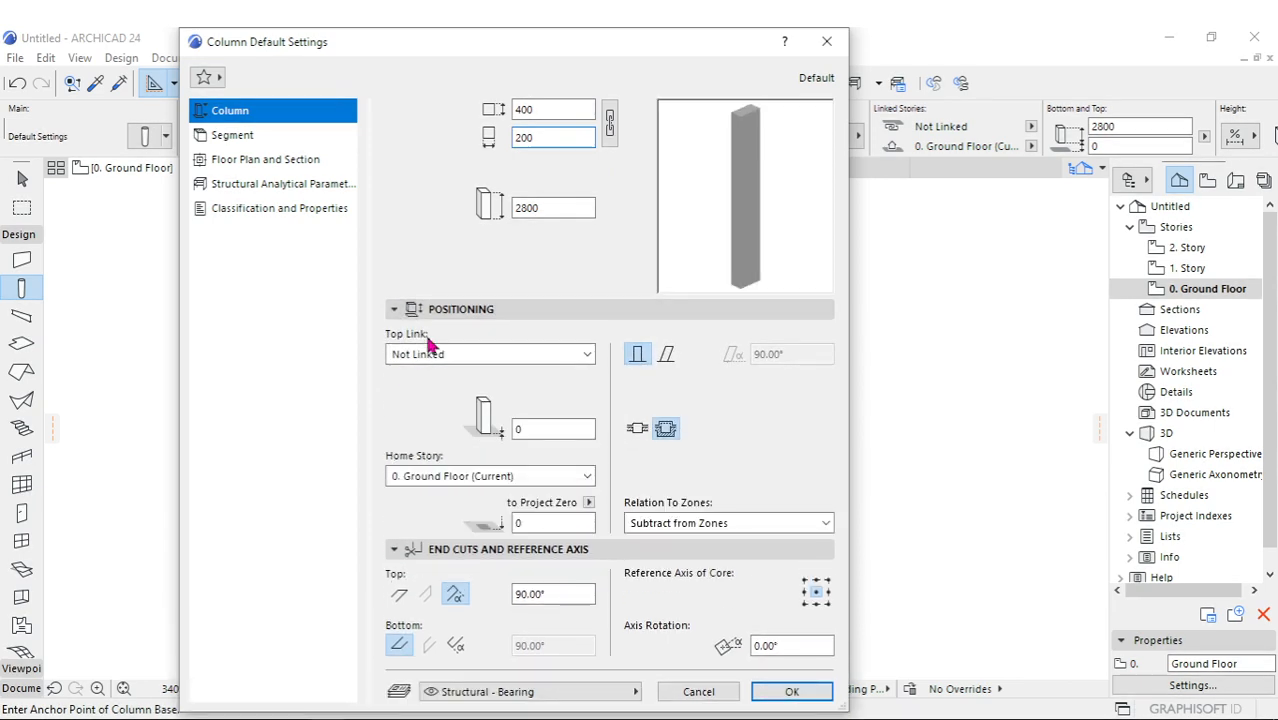
click(587, 354)
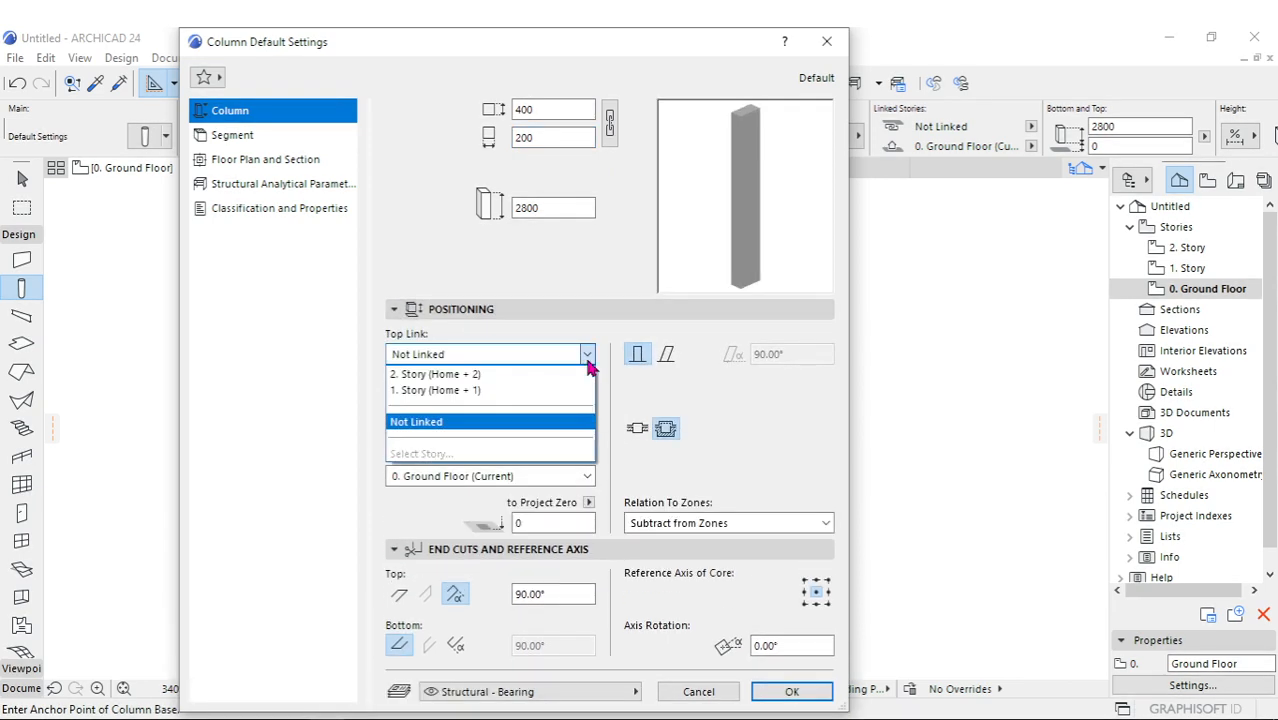
click(455, 374)
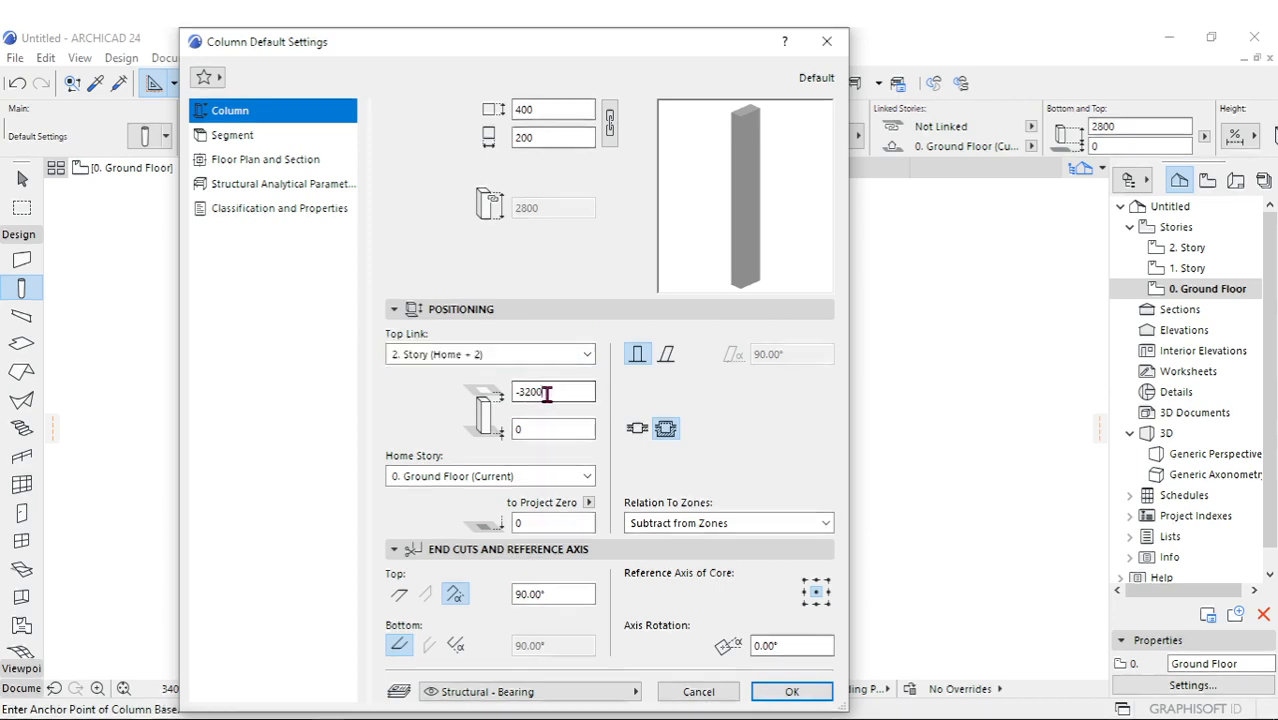
drag(547, 394, 502, 403)
text(0)
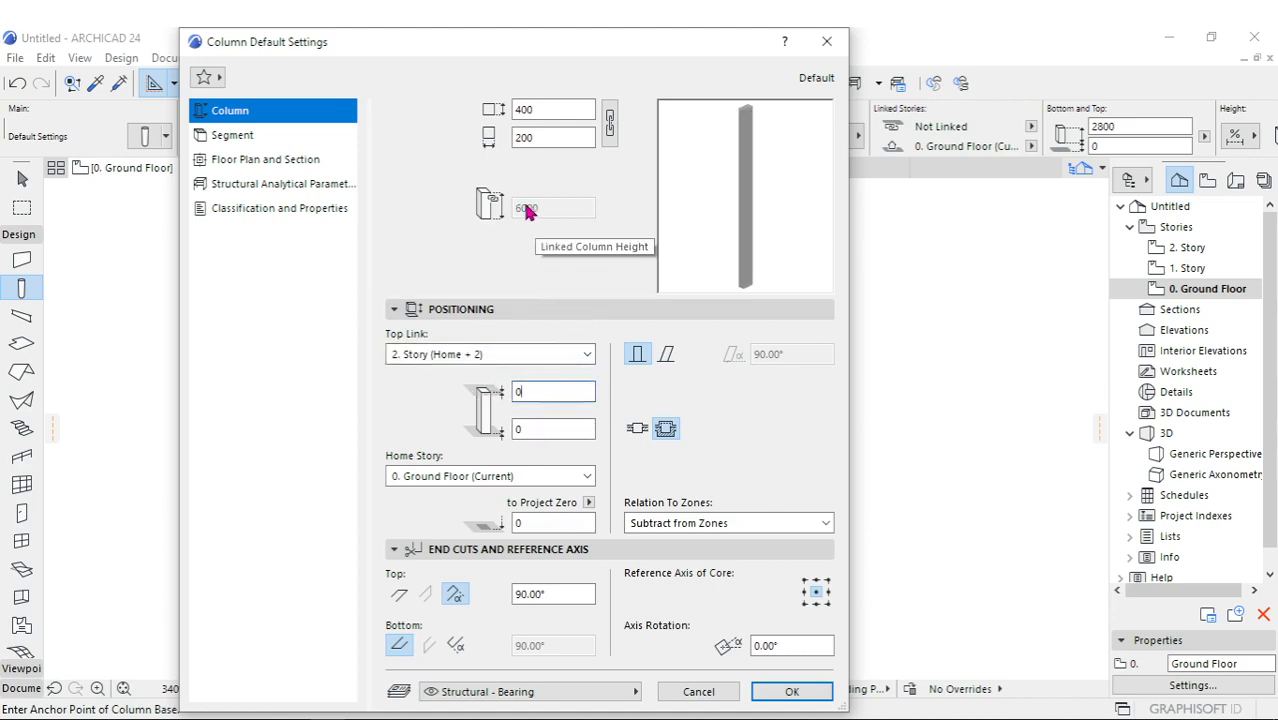
- Change the column's top link to 1. Story (Home + 1) and switch to the other wall-wrapping option
click(587, 354)
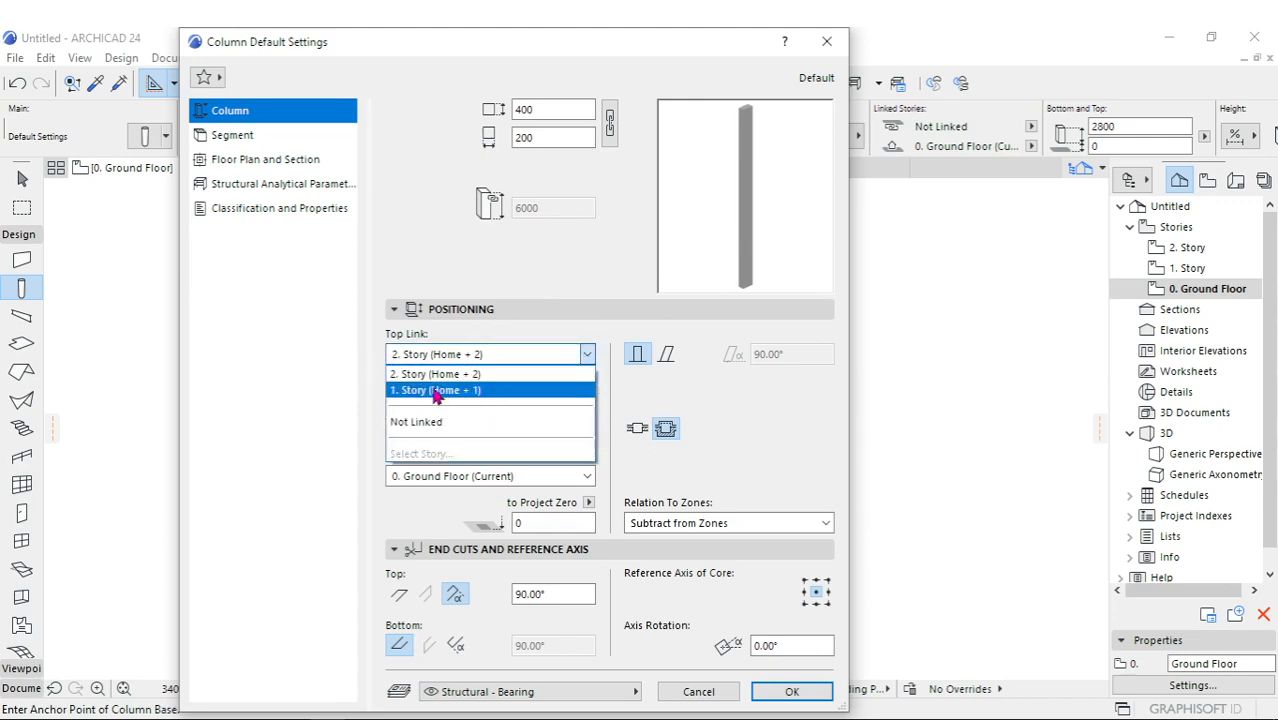
click(421, 391)
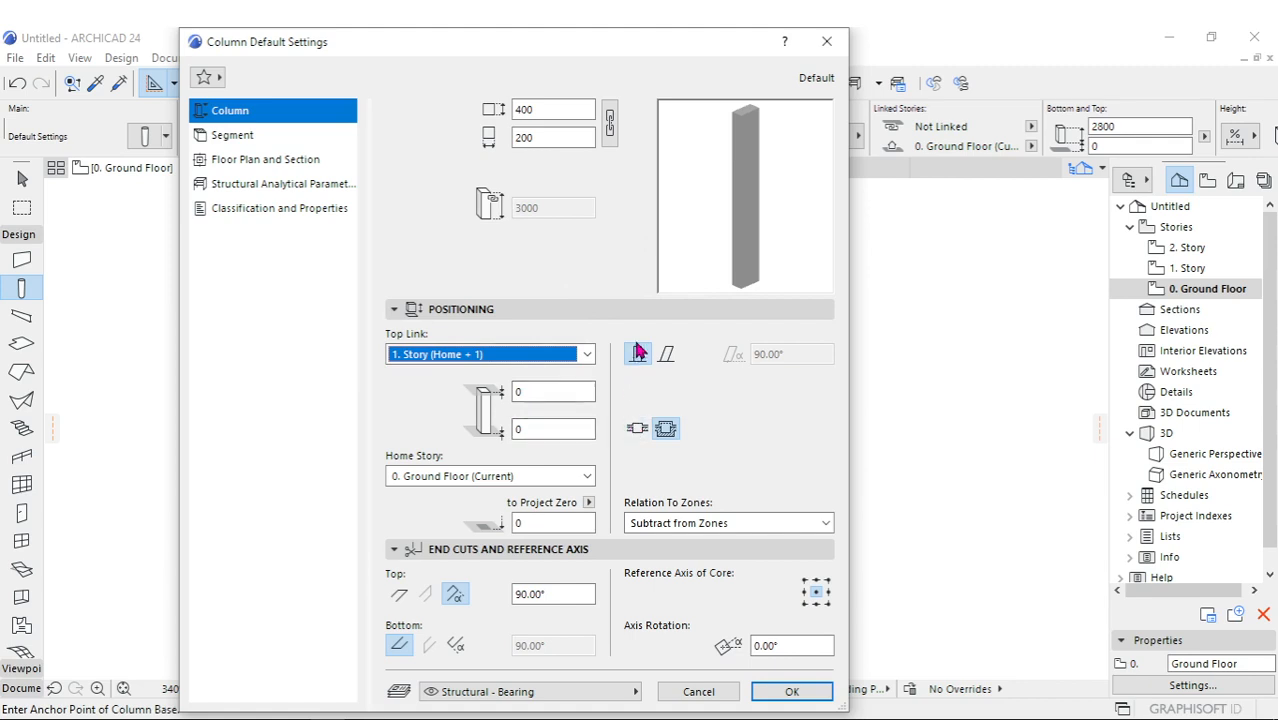
click(637, 430)
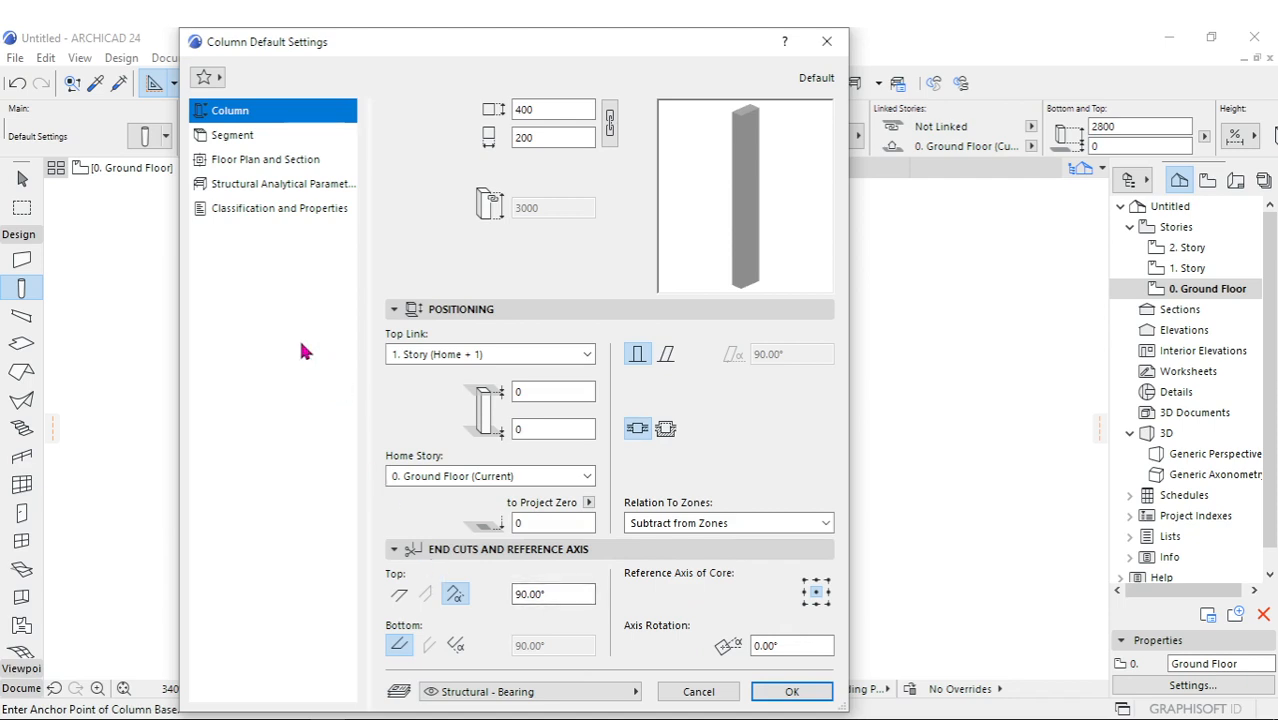
- Set the column segment's building material to Reinforced Concrete - Structural
click(234, 141)
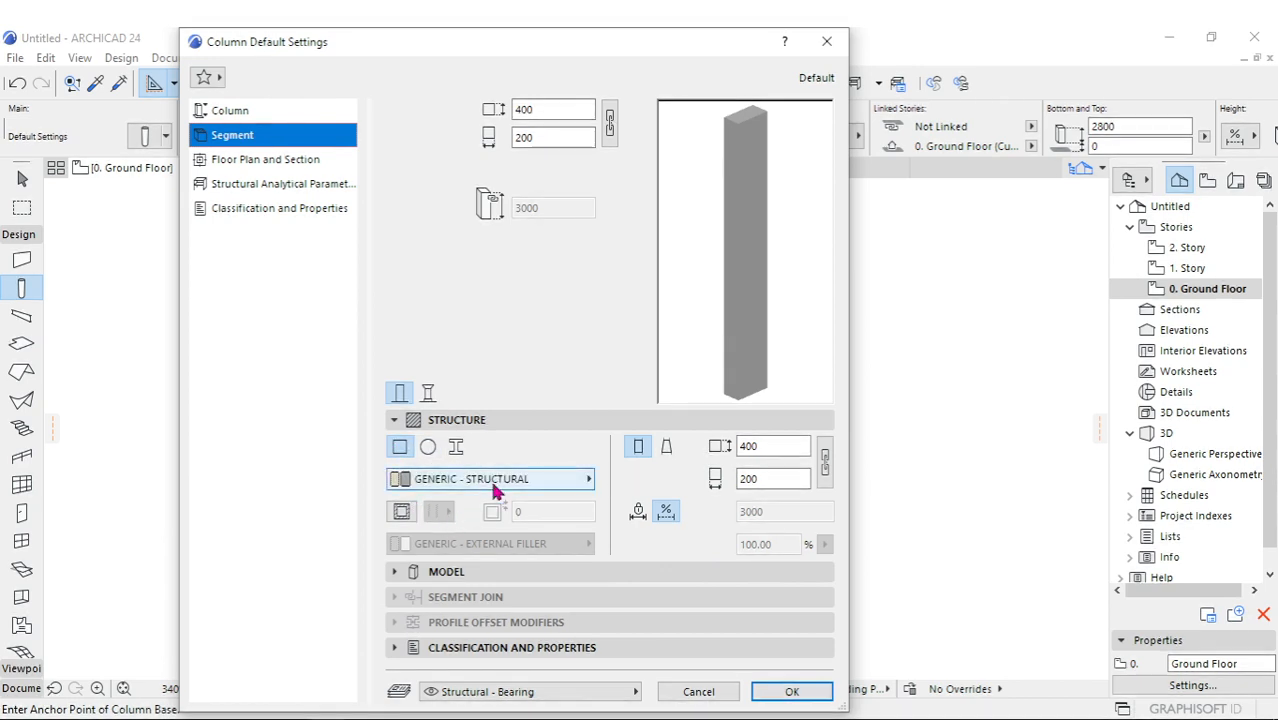
click(498, 482)
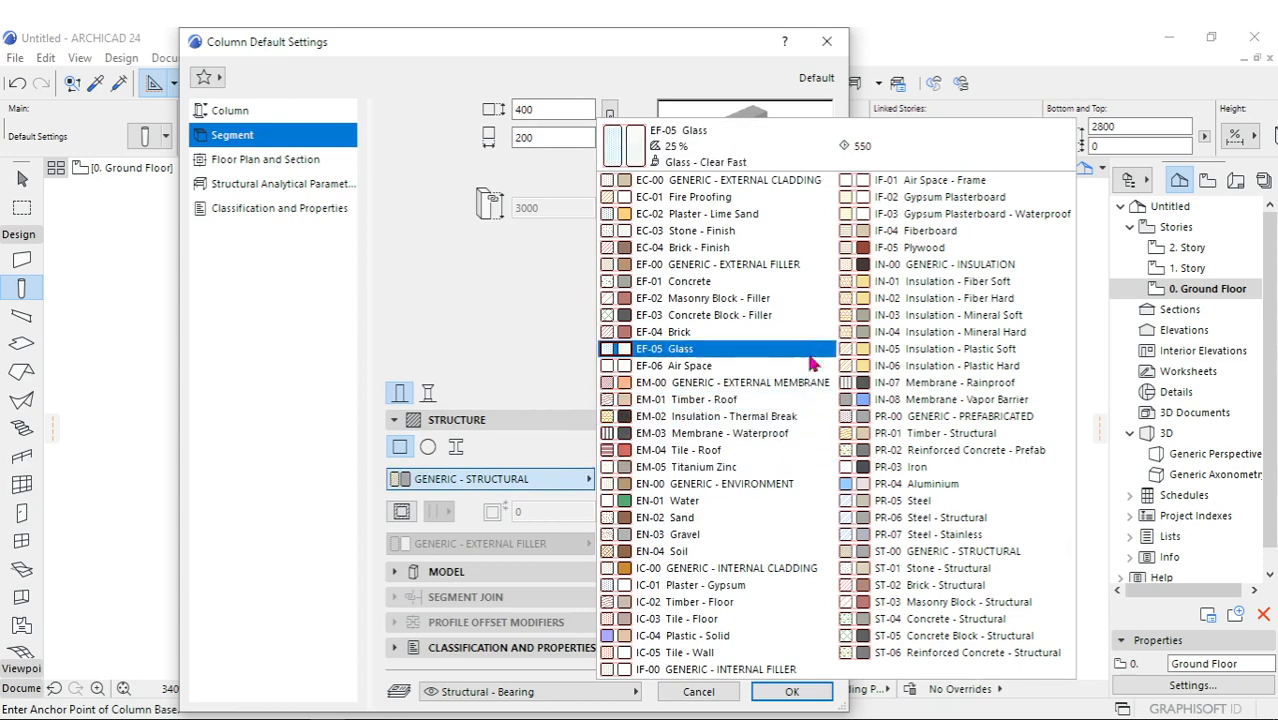
click(945, 665)
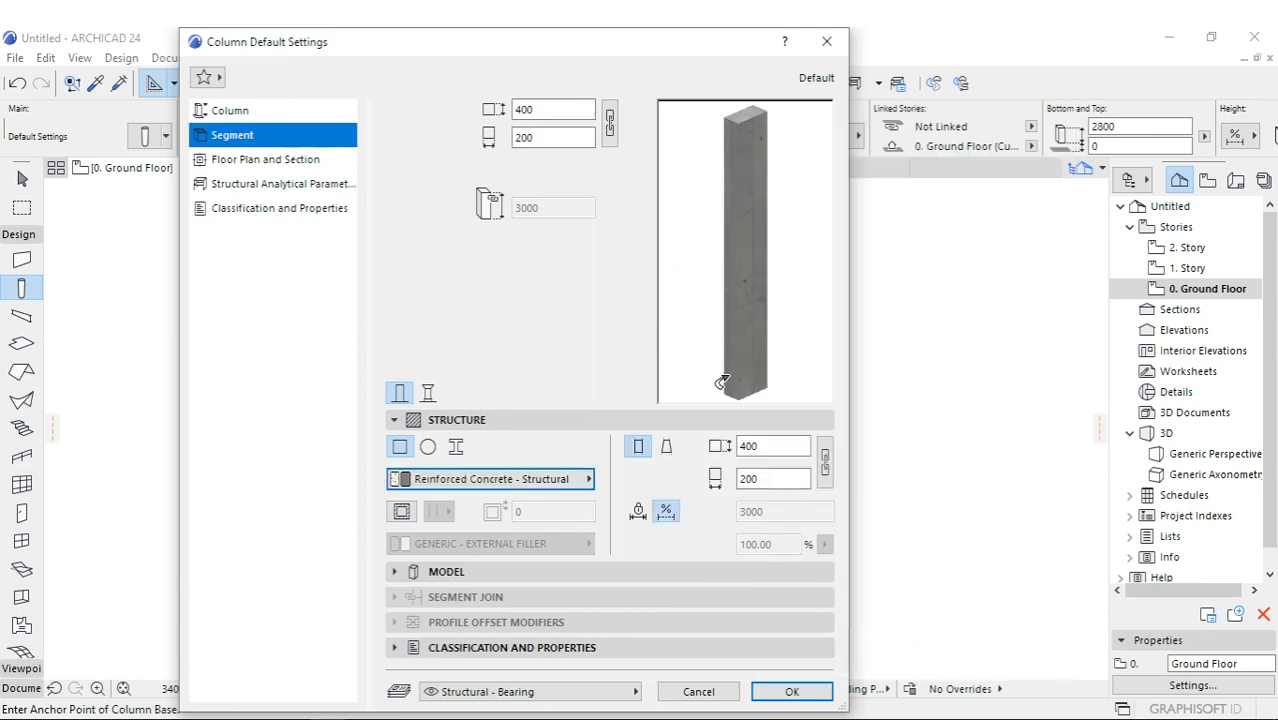
- Try the yellow stucco override on the column's side surfaces and switch the override off again
click(398, 572)
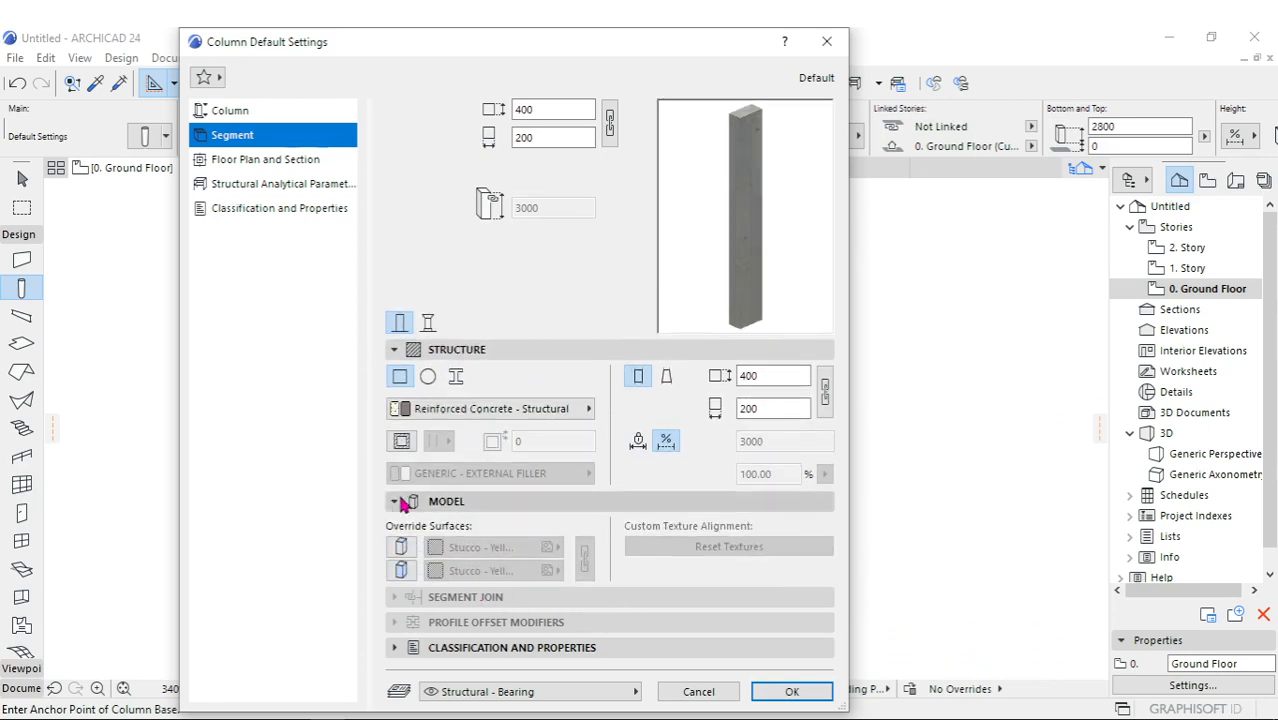
click(395, 501)
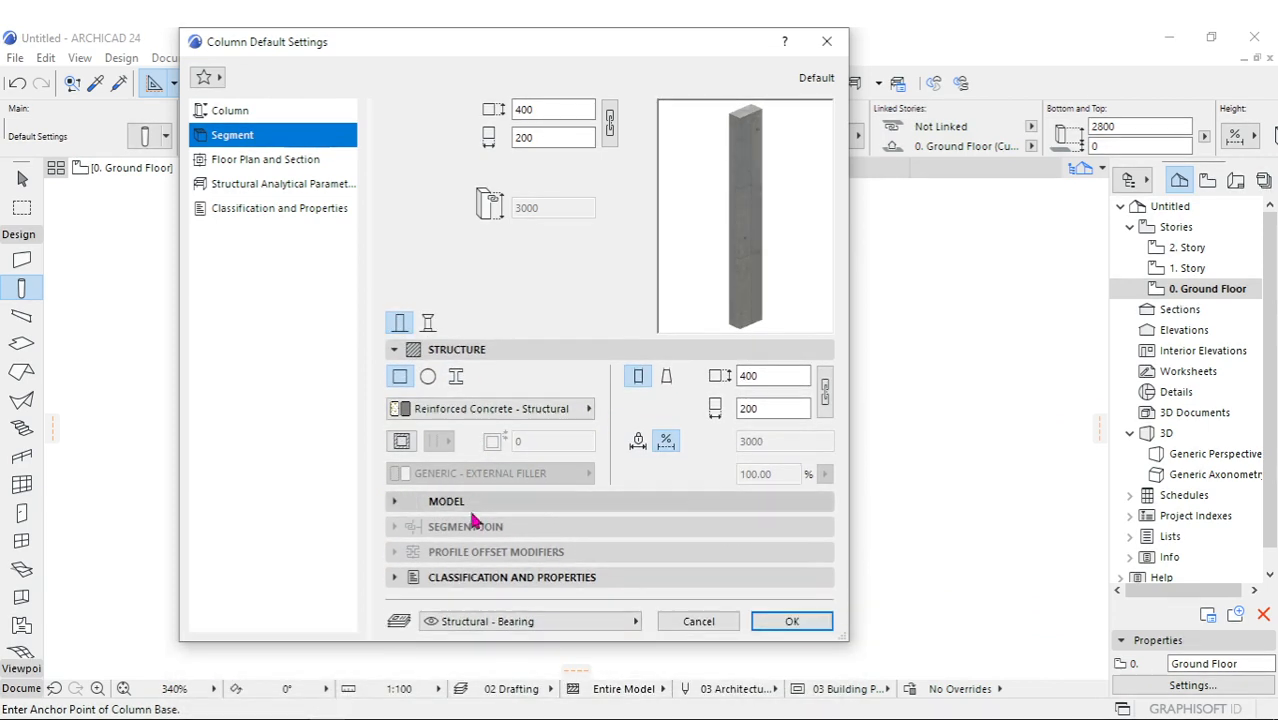
click(392, 503)
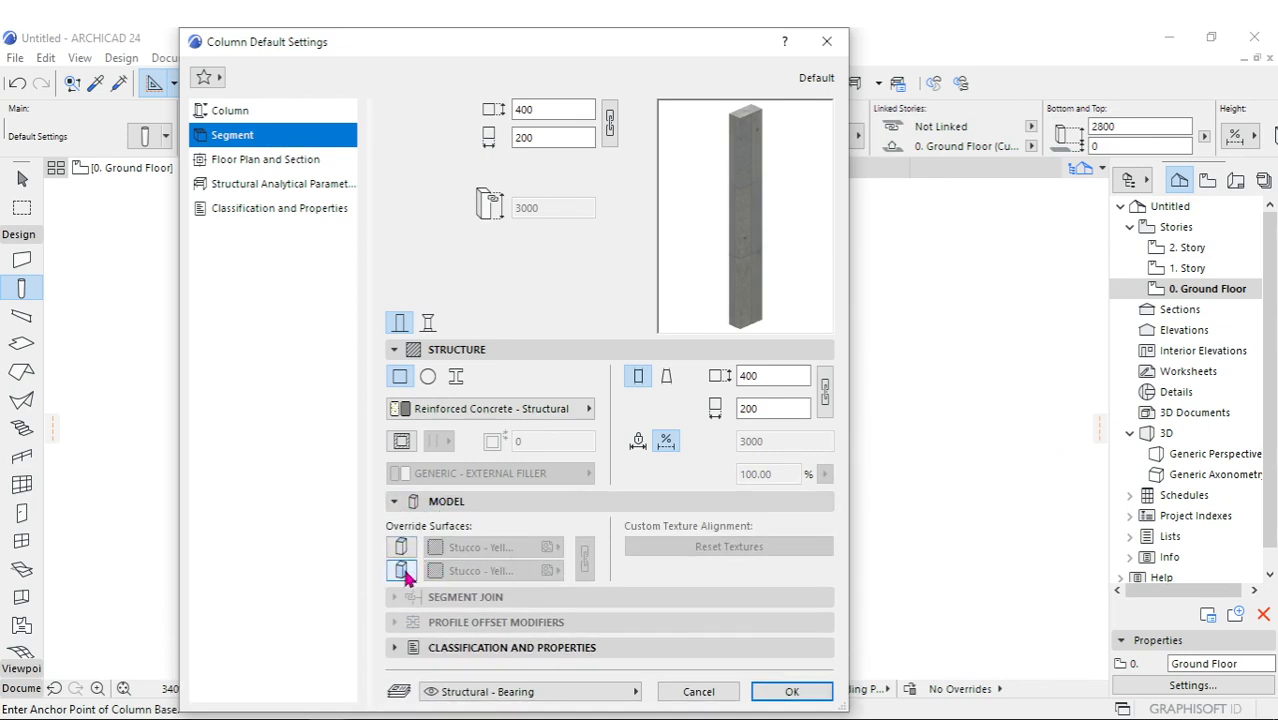
click(401, 570)
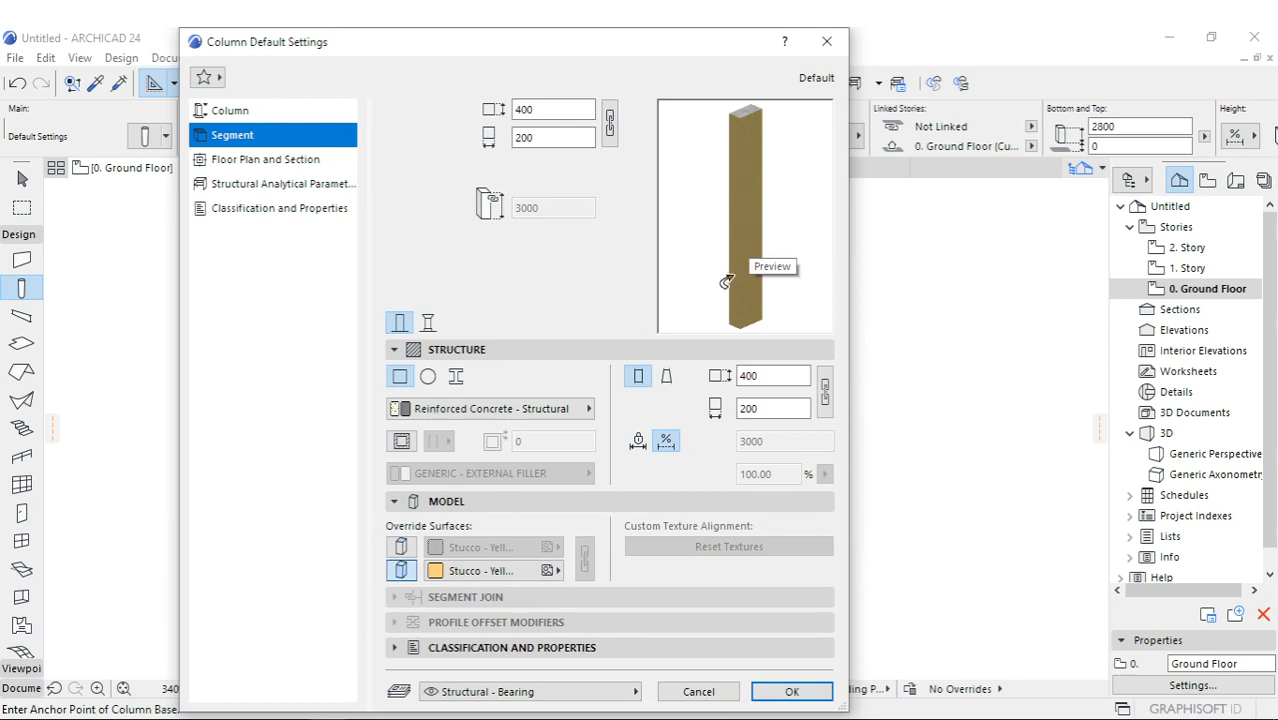
click(401, 570)
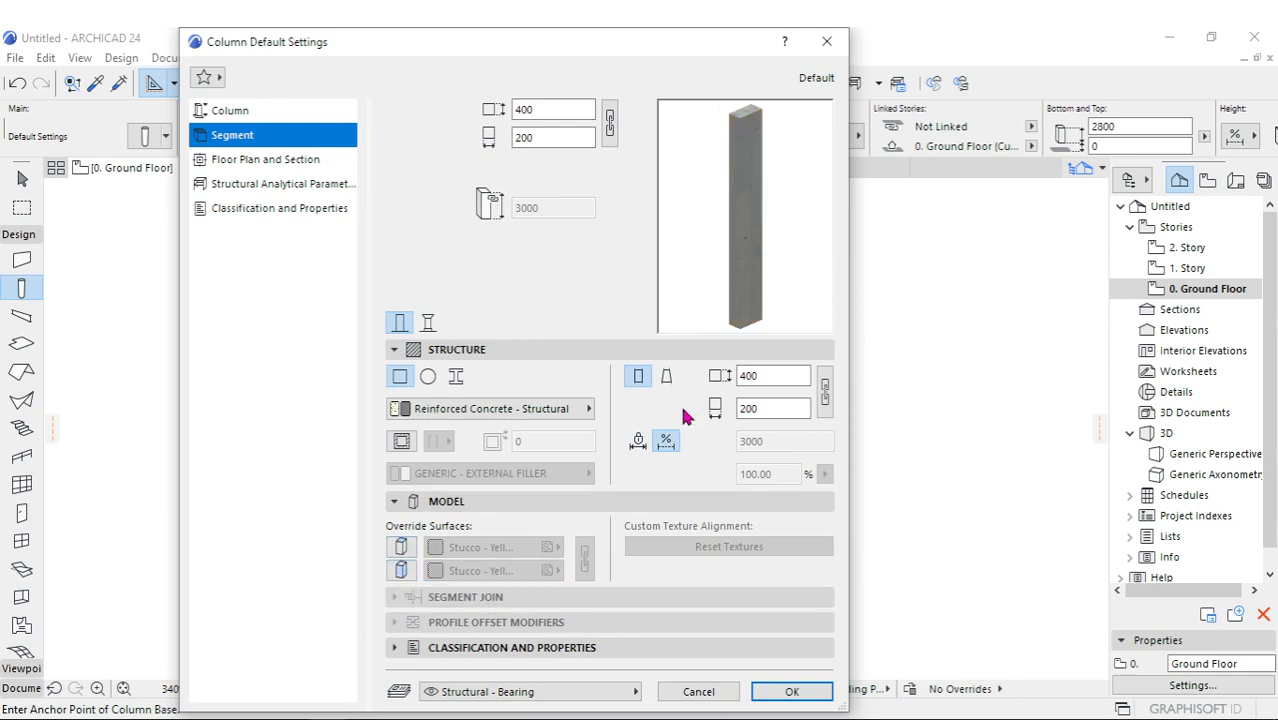
- Accept the column settings and place one 400 x 200 column on the ground floor plan
click(792, 691)
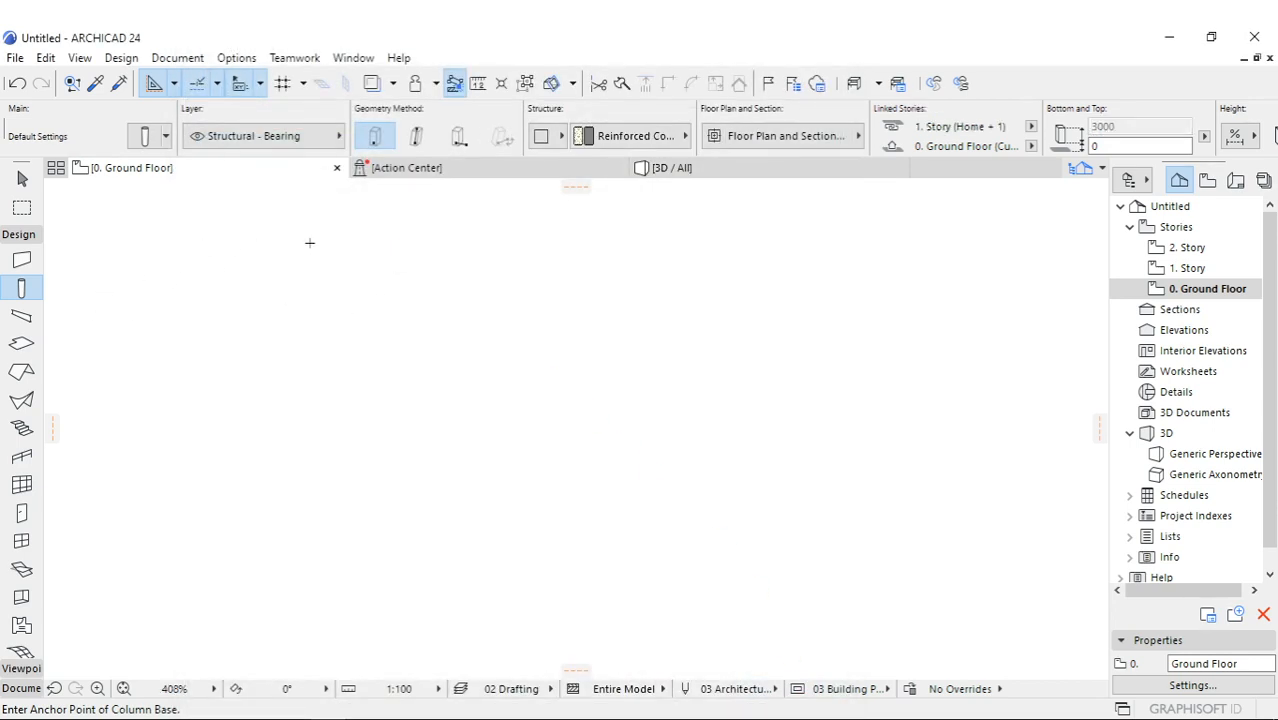
click(376, 345)
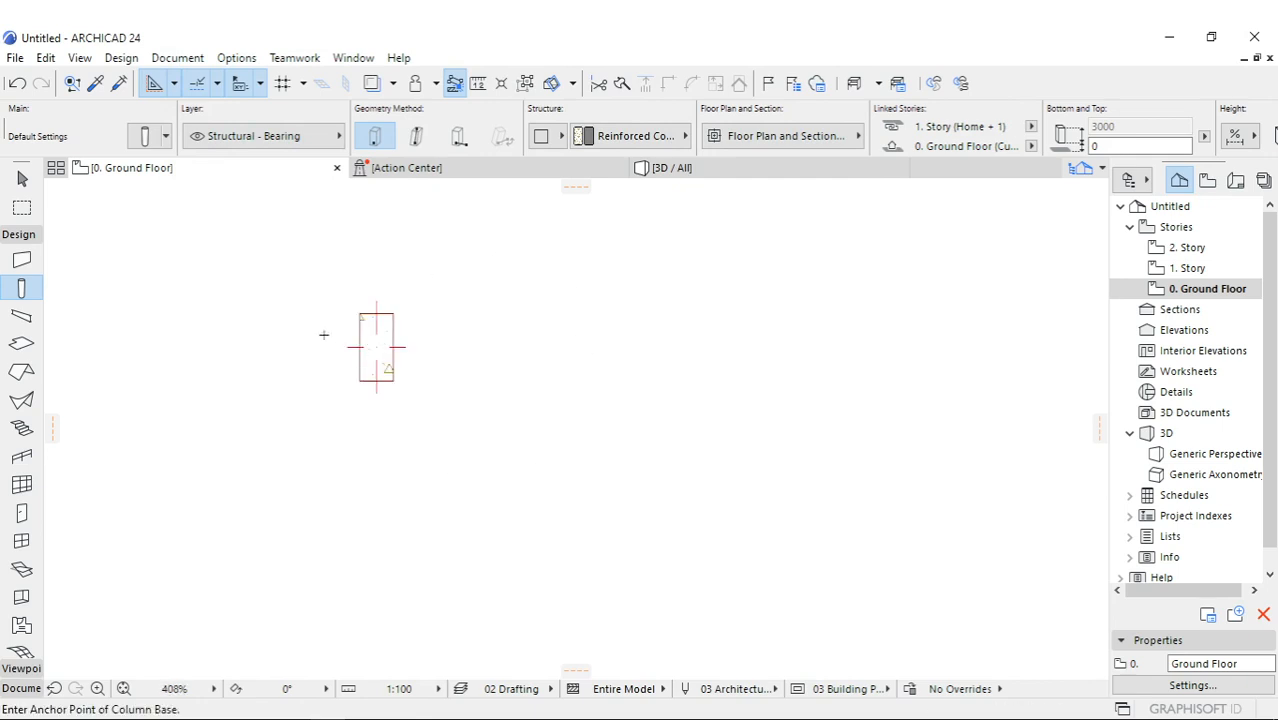
scroll(325, 334, up, 3)
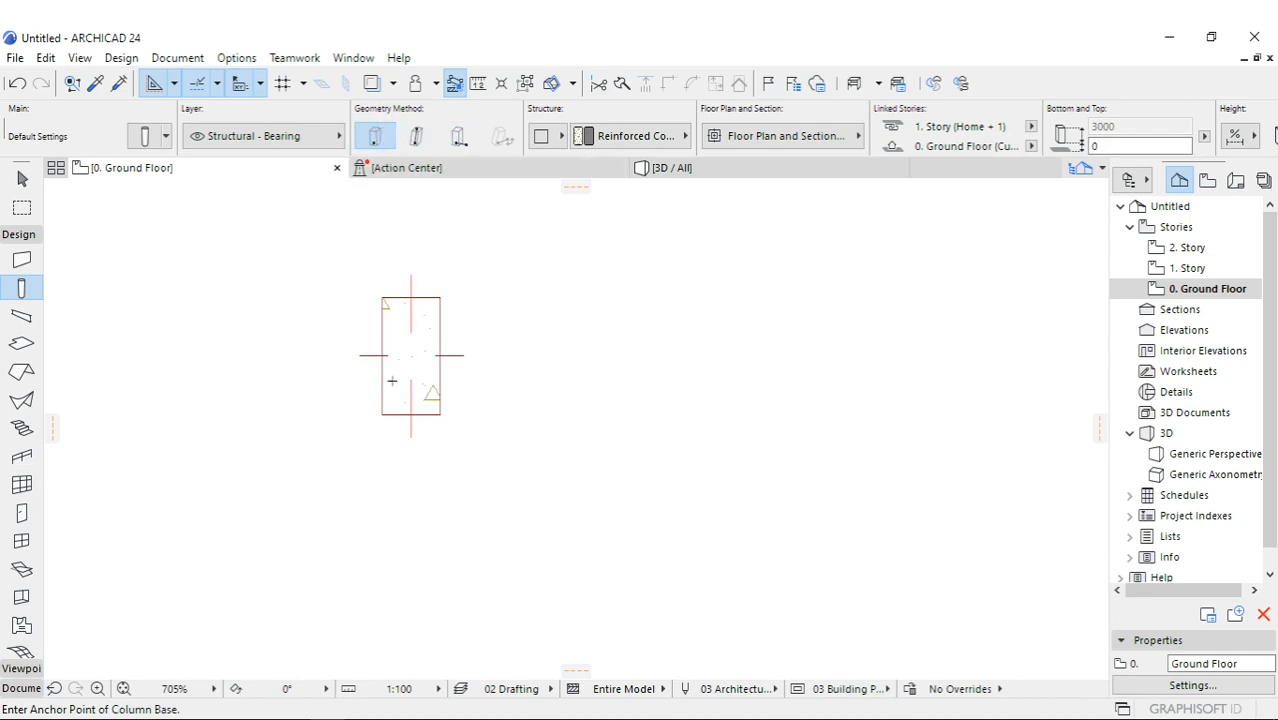
scroll(465, 367, down, 2)
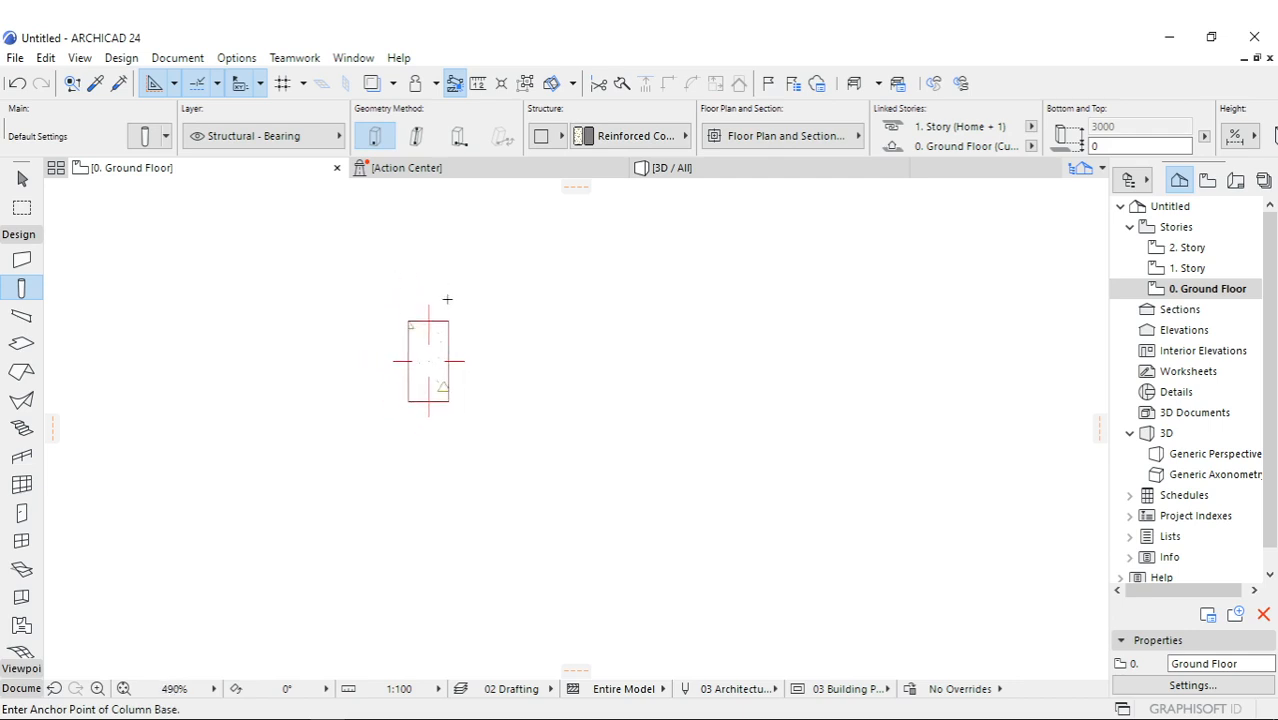
- Examine the placed column from several angles in the 3D view and return to the ground floor plan
click(677, 167)
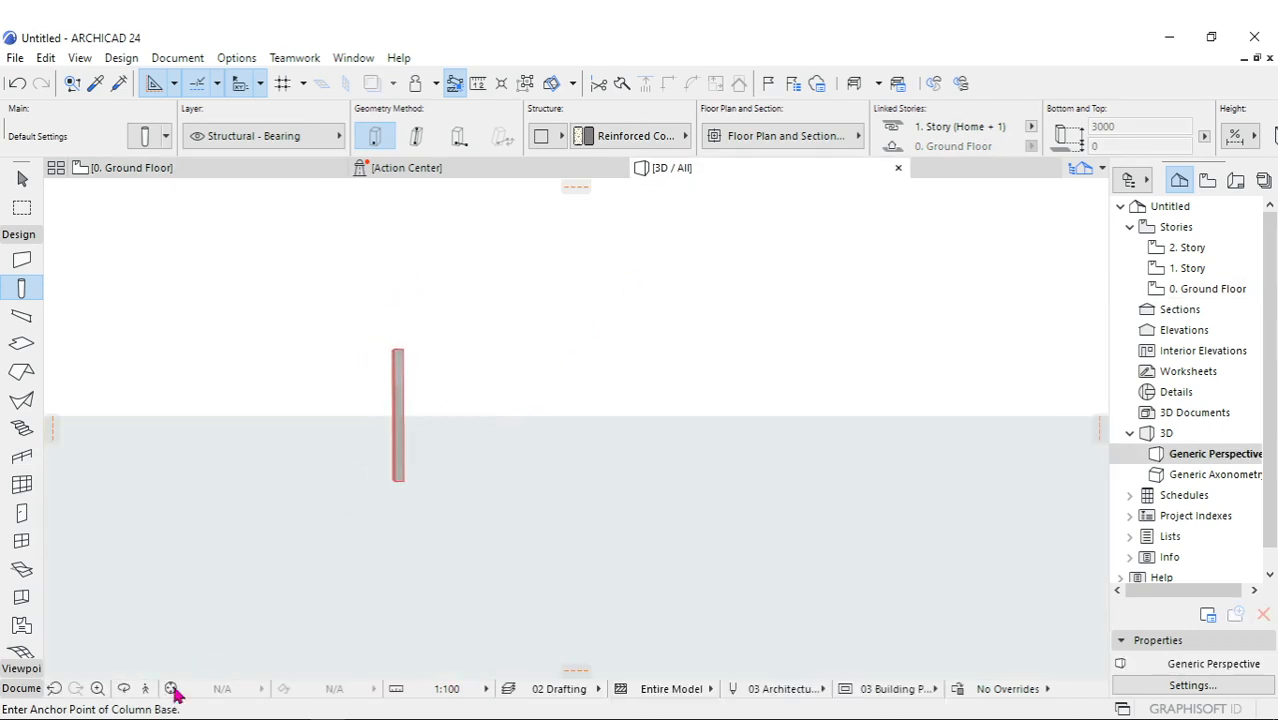
click(123, 688)
drag(374, 422, 589, 408)
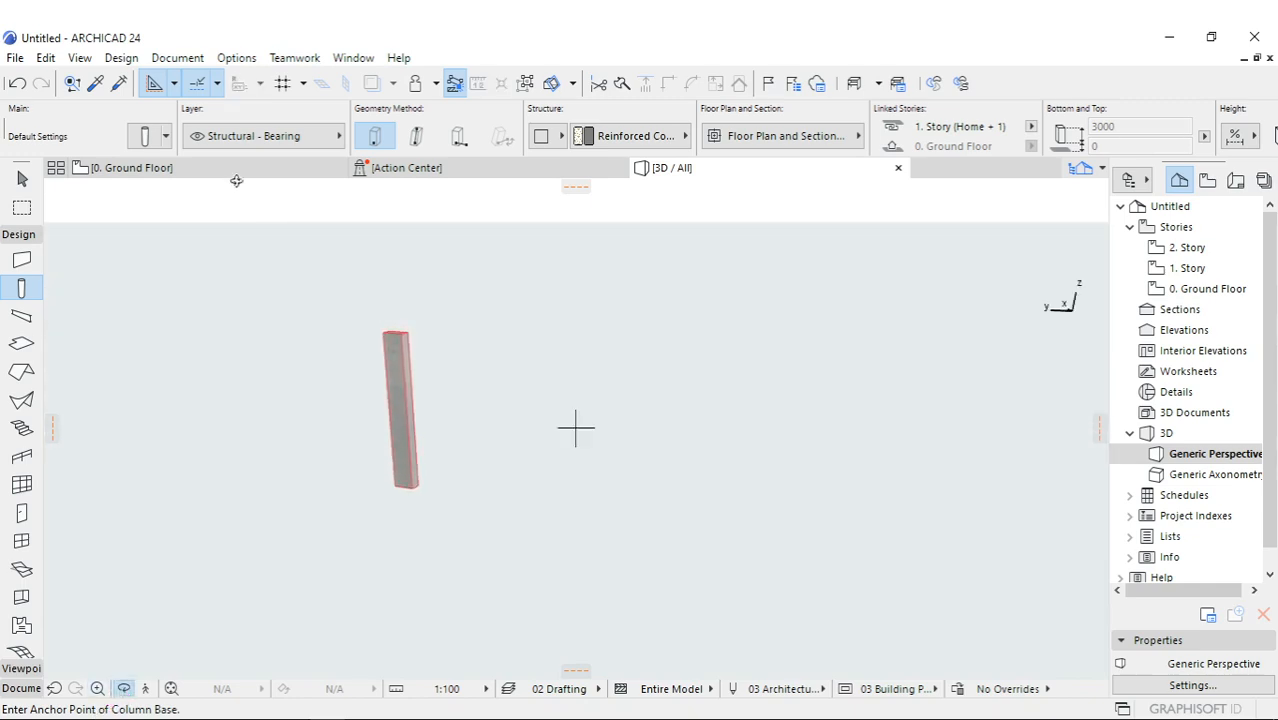
click(232, 167)
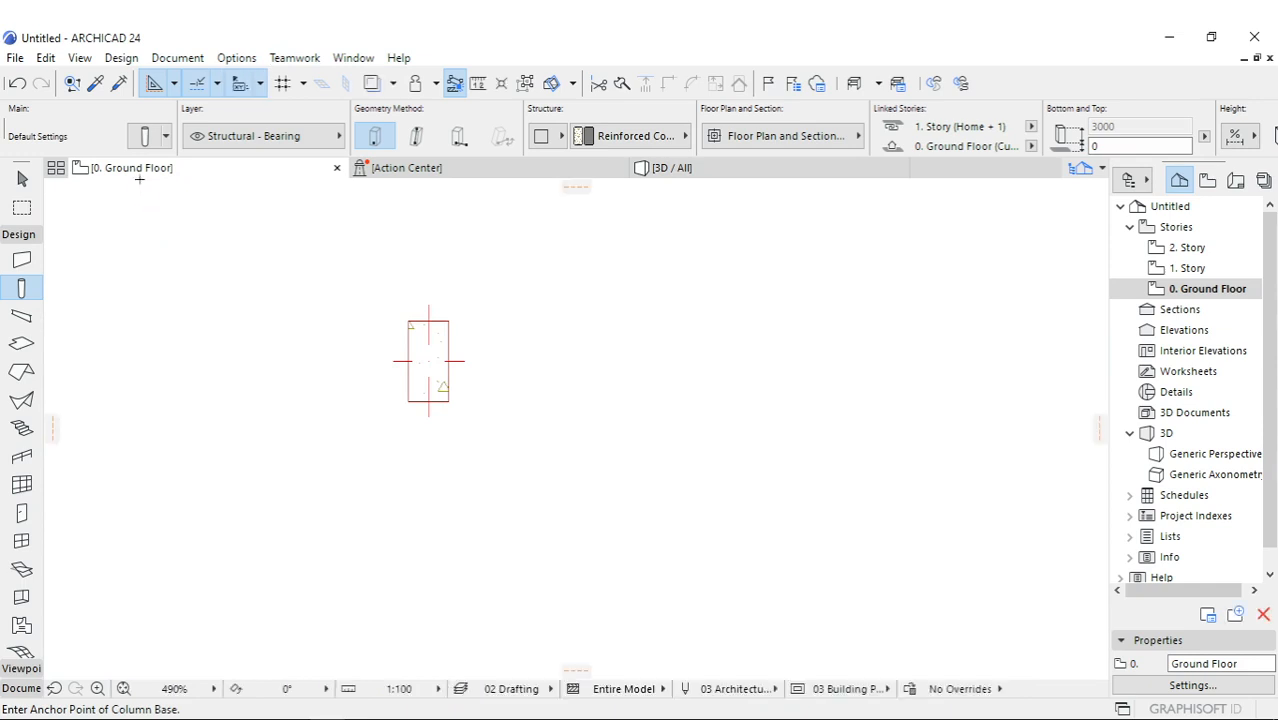
- Change the default column segment to a circular section with a 400 diameter
click(145, 137)
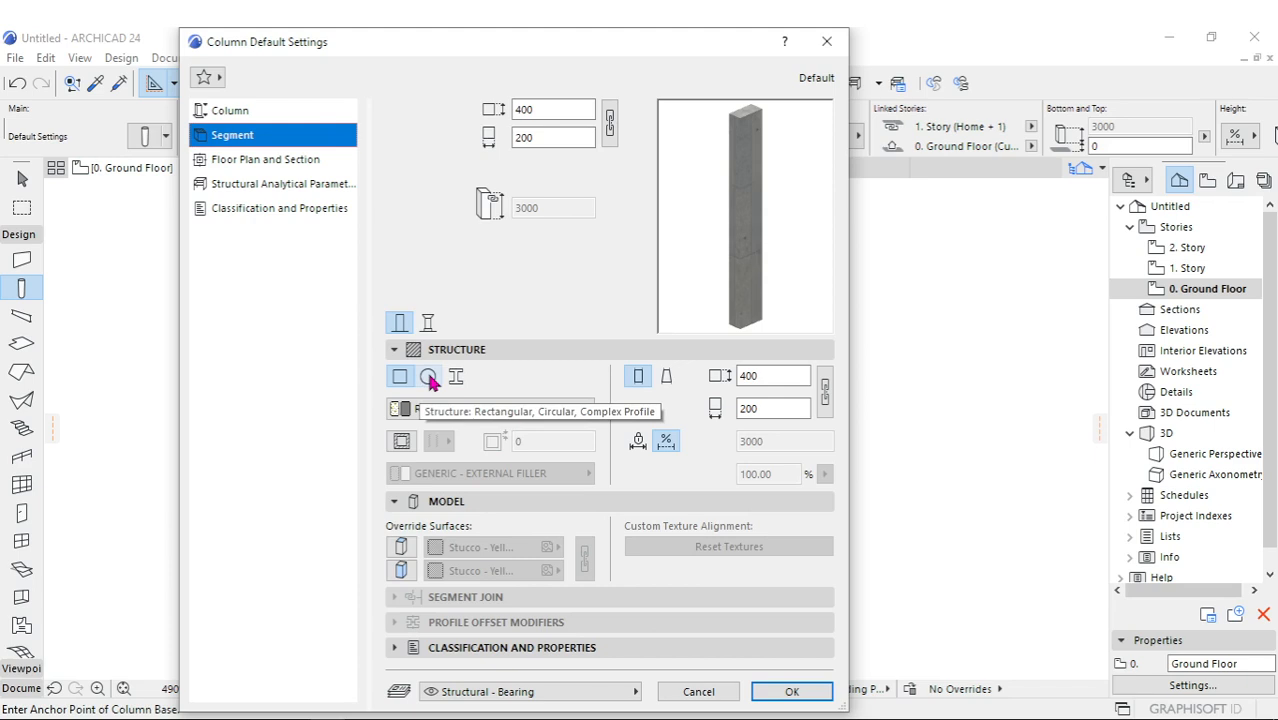
click(429, 377)
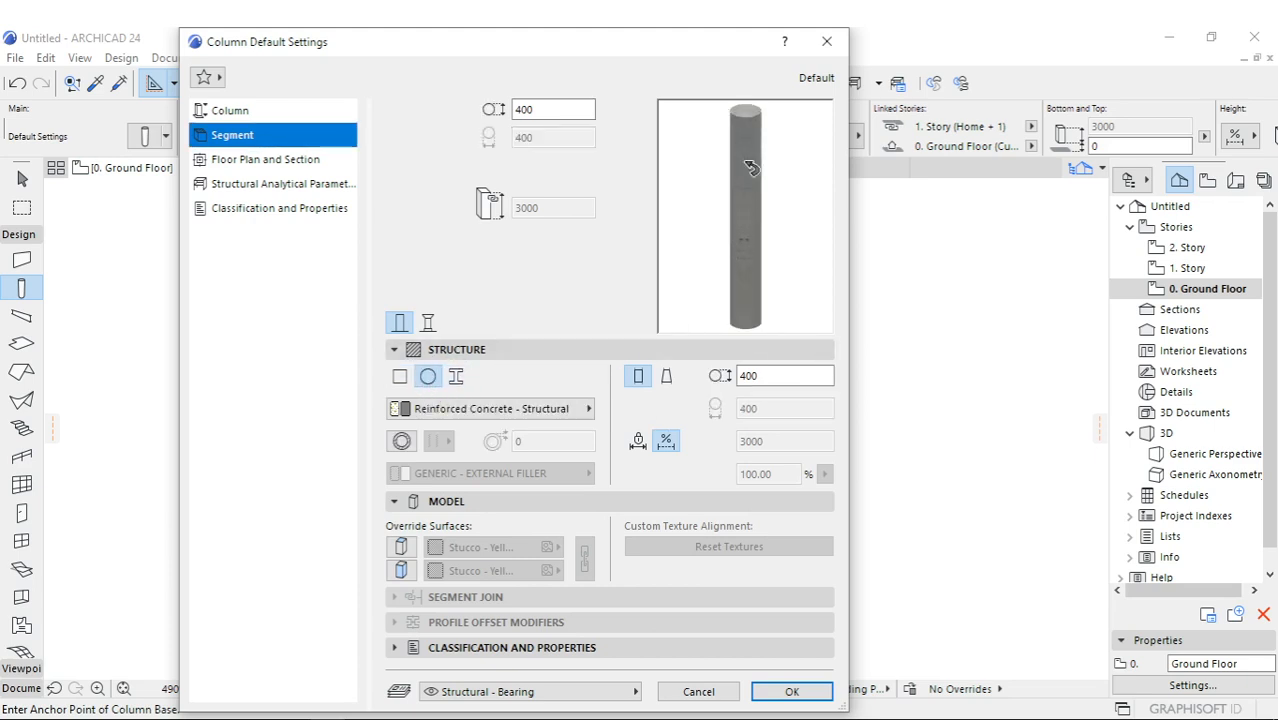
drag(539, 112, 509, 110)
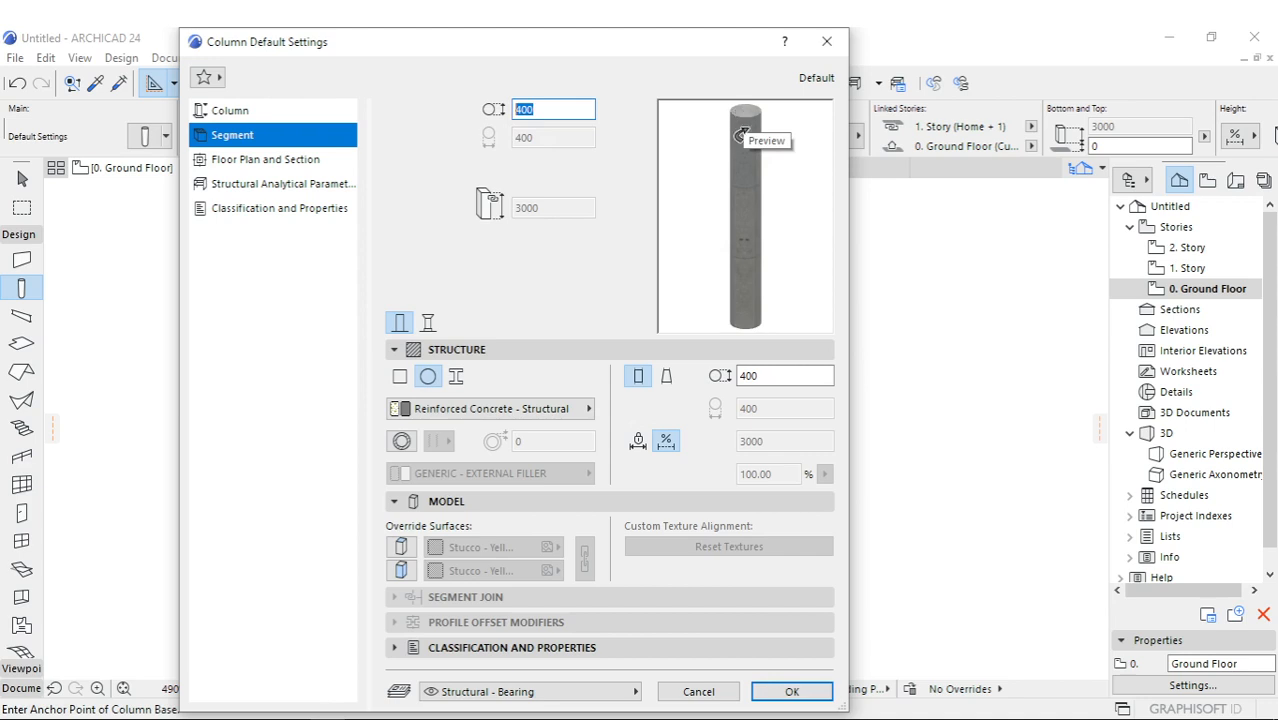
click(546, 104)
drag(545, 106, 508, 110)
click(544, 105)
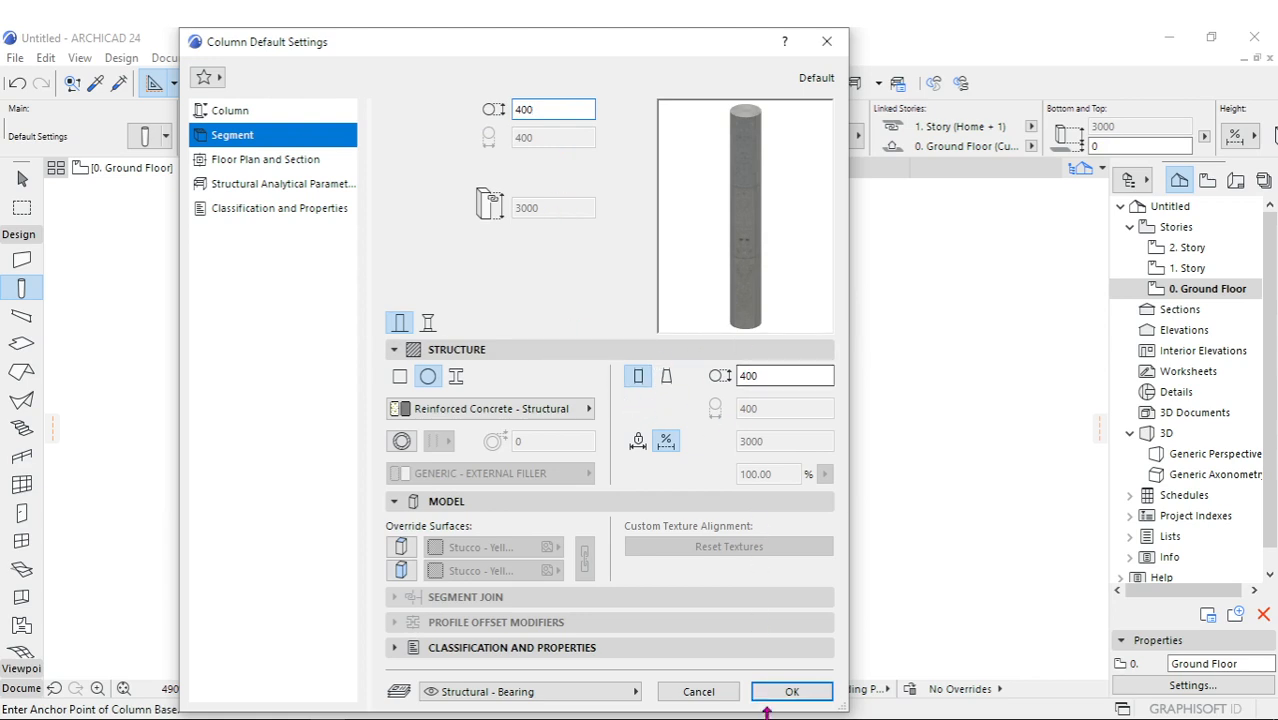
- Override both the end and side surfaces of the circular column with yellow stucco and link the two overrides
click(401, 547)
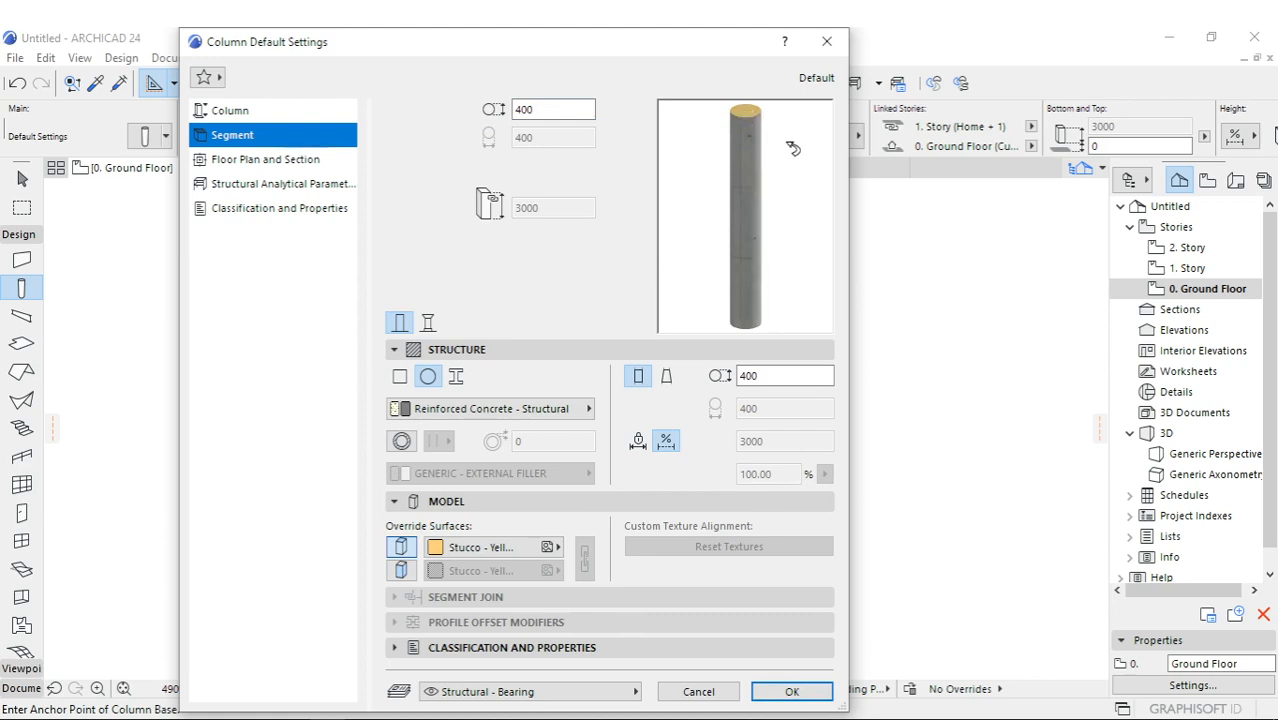
click(401, 570)
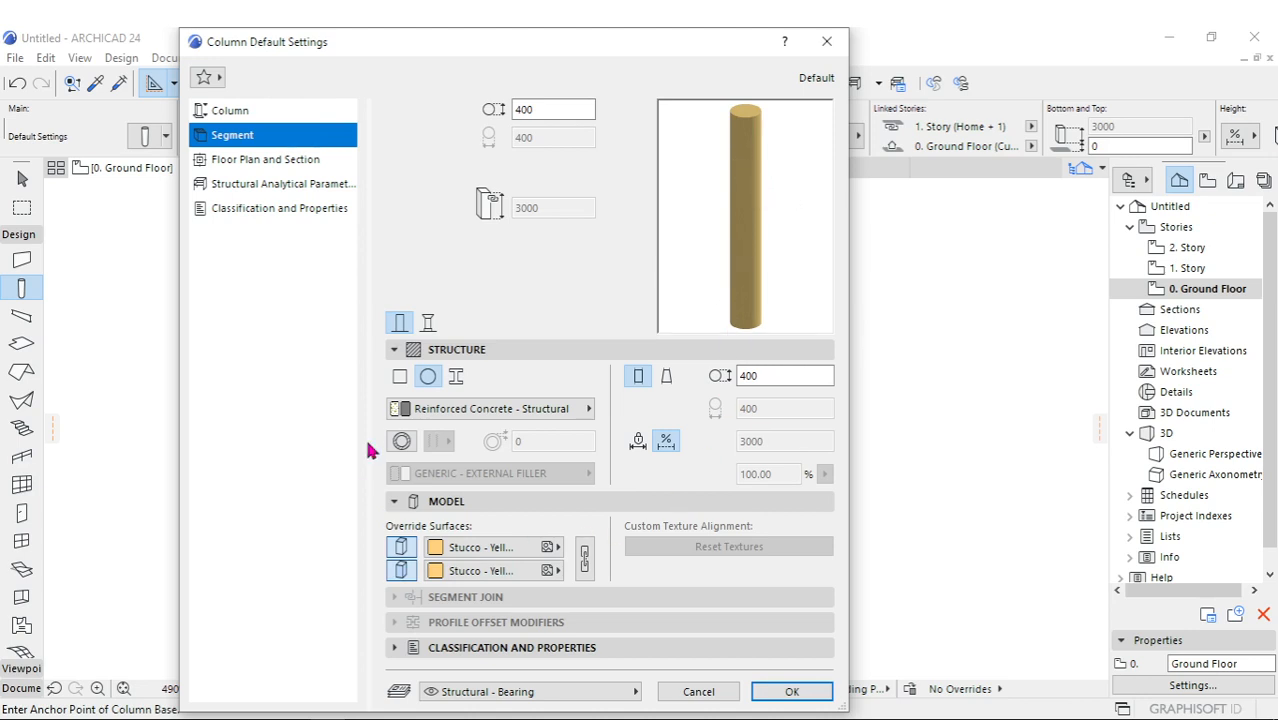
click(587, 562)
click(586, 568)
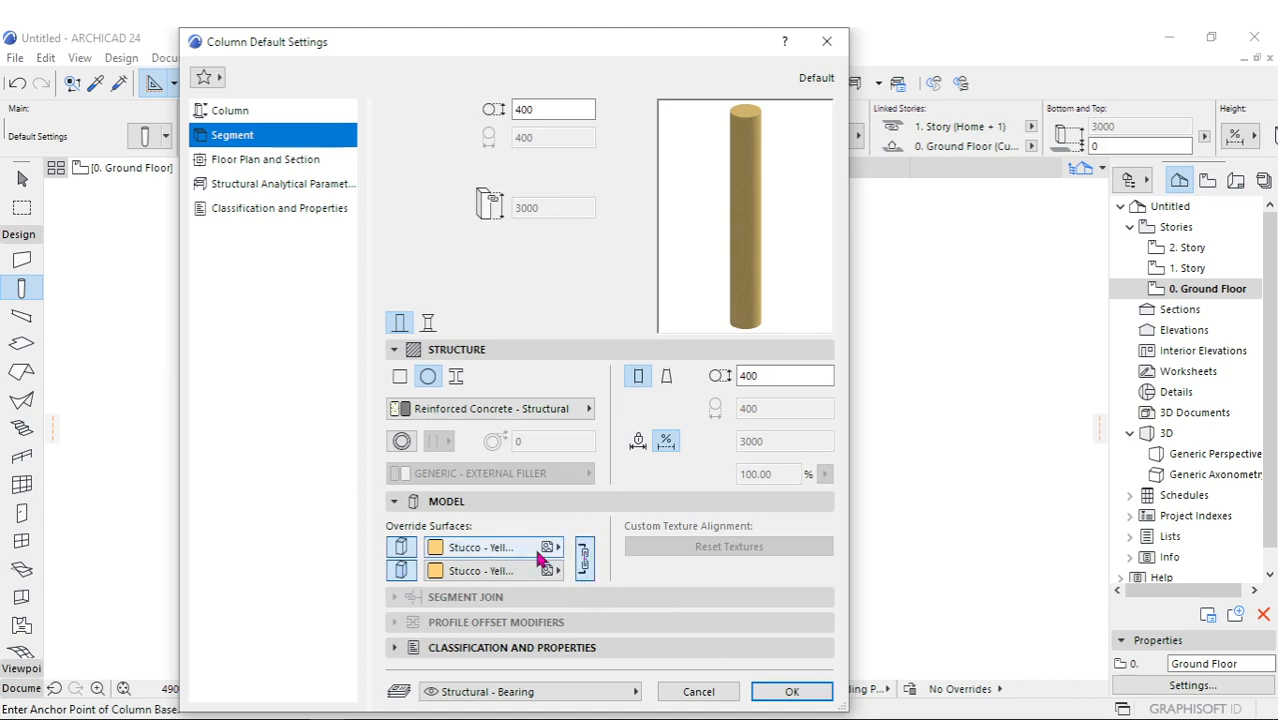
- Try Metal - Nickel on the linked surfaces, and unlink them to leave nickel on the ends and yellow stucco on the sides
click(483, 548)
click(624, 552)
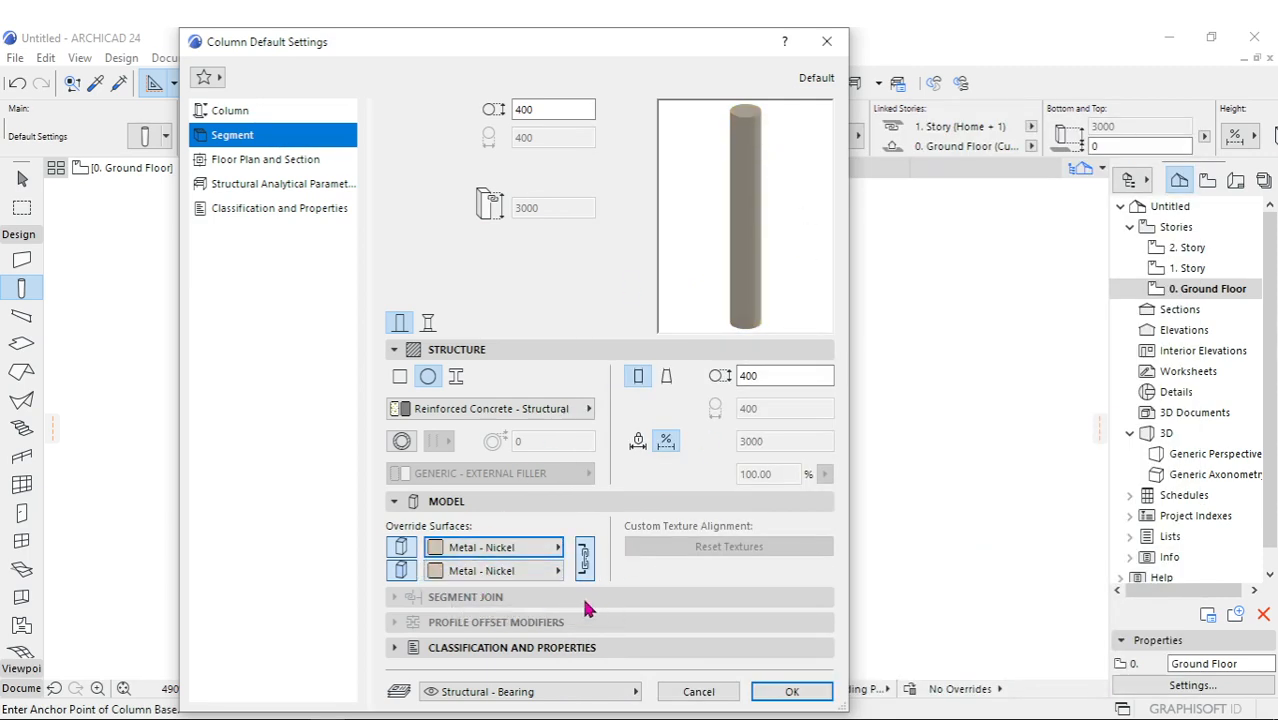
click(548, 553)
click(585, 563)
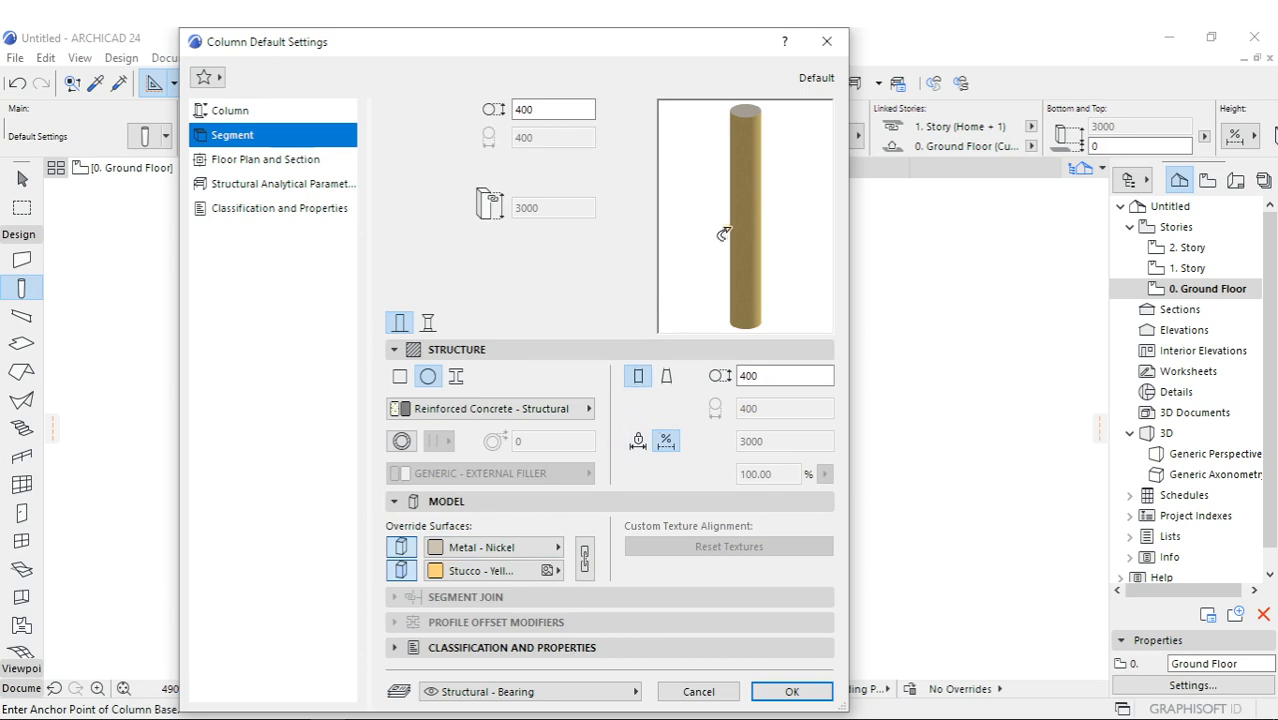
- Accept the column settings and place one circular column beside the rectangular column on the ground floor plan
click(791, 691)
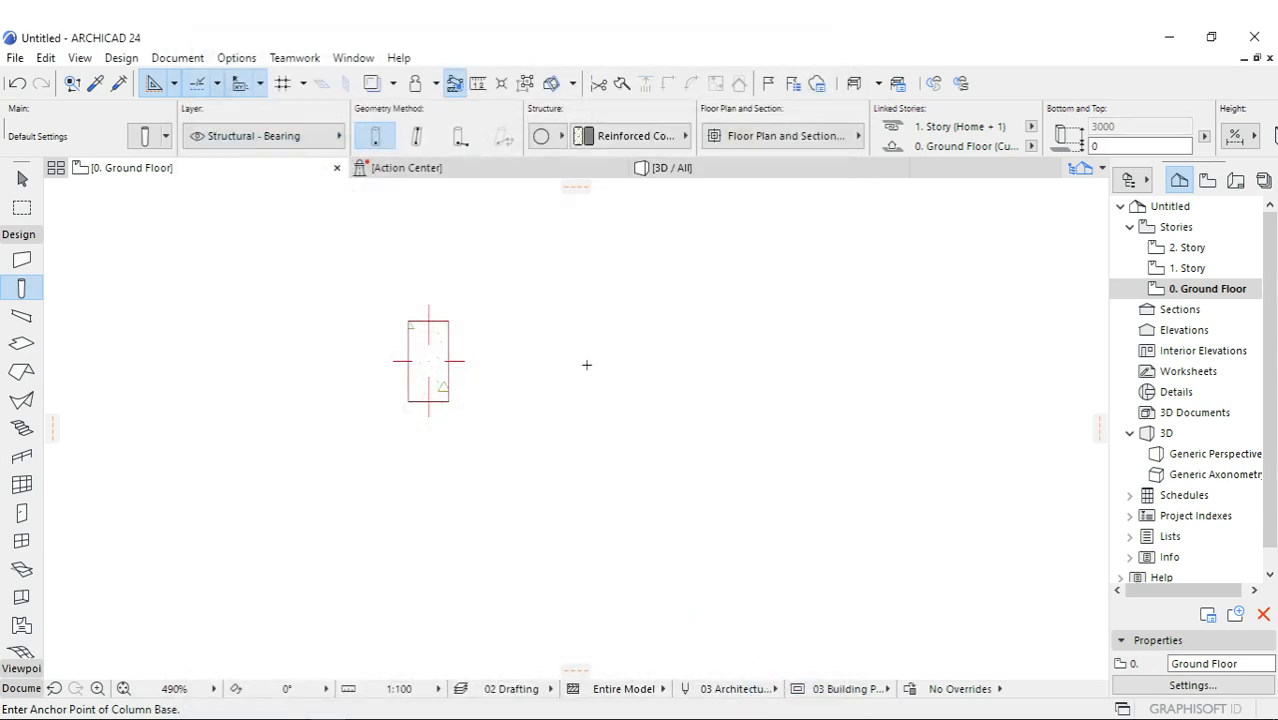
click(610, 362)
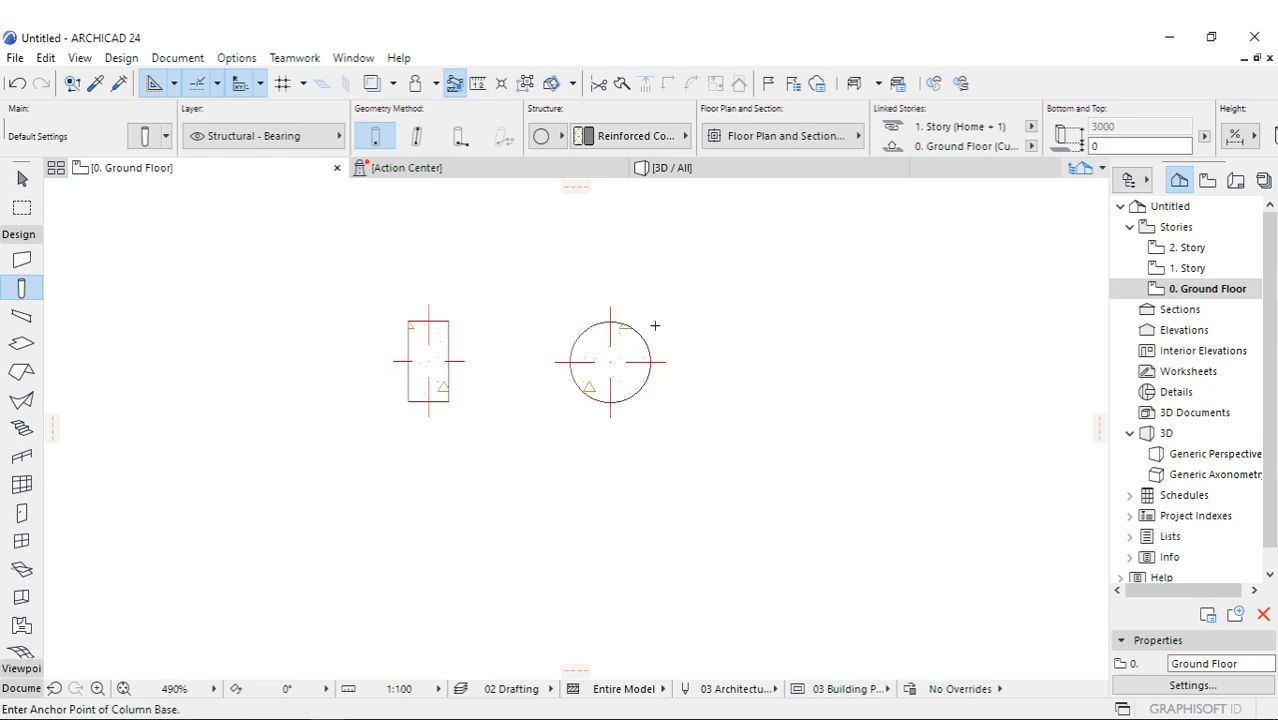
- Examine the circular column's surfaces beside the rectangular column in the 3D view and return to the ground floor plan
key(F3)
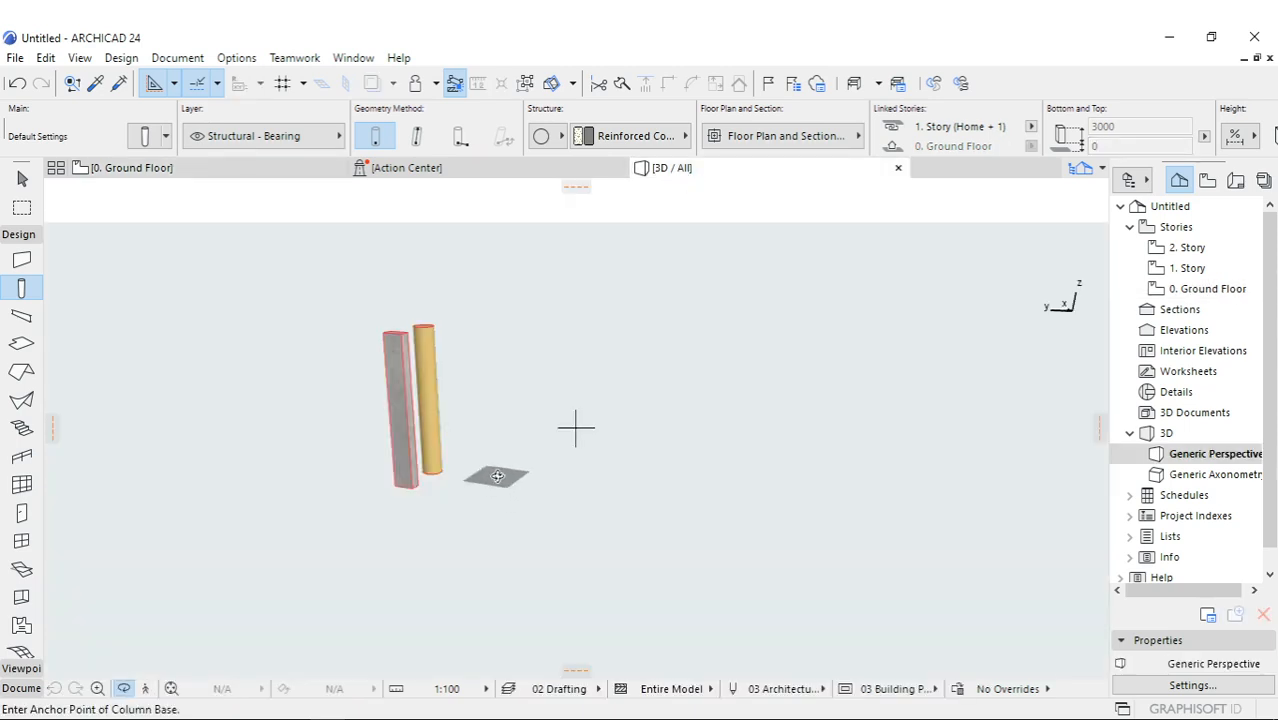
shift+middle_drag(573, 426, 425, 335)
scroll(421, 329, up, 5)
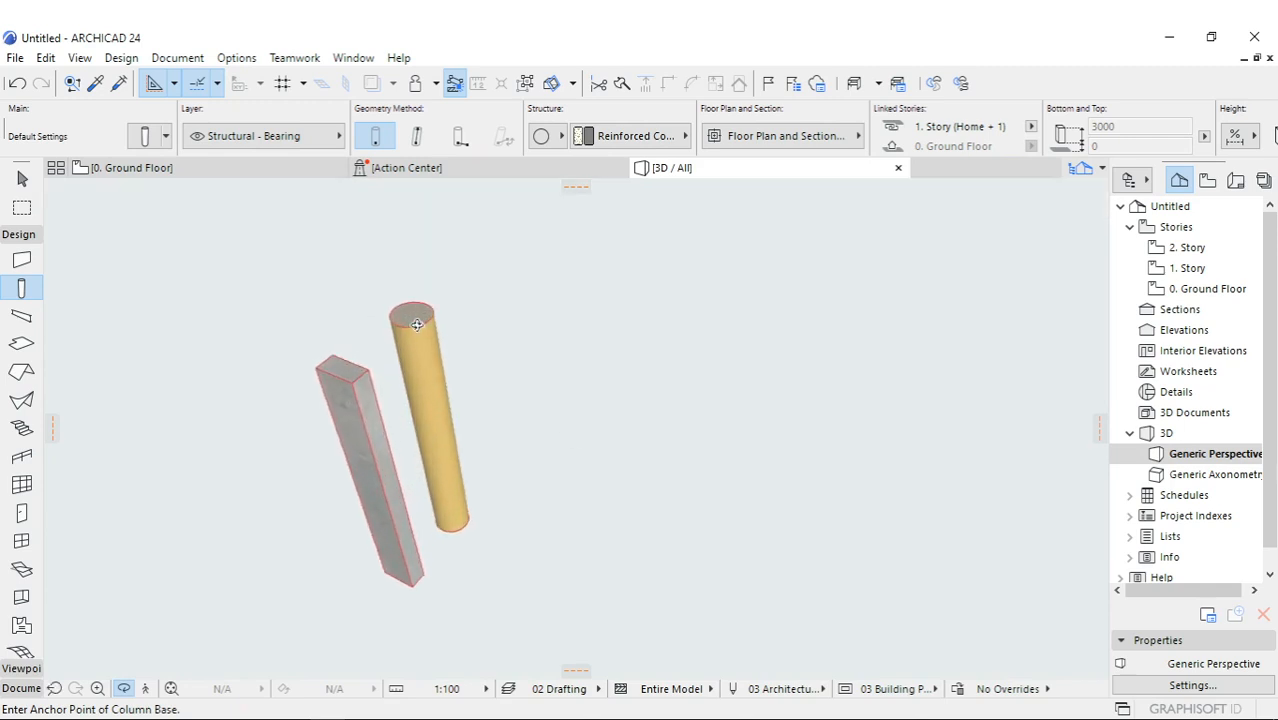
scroll(426, 347, up, 5)
shift+middle_drag(436, 472, 416, 394)
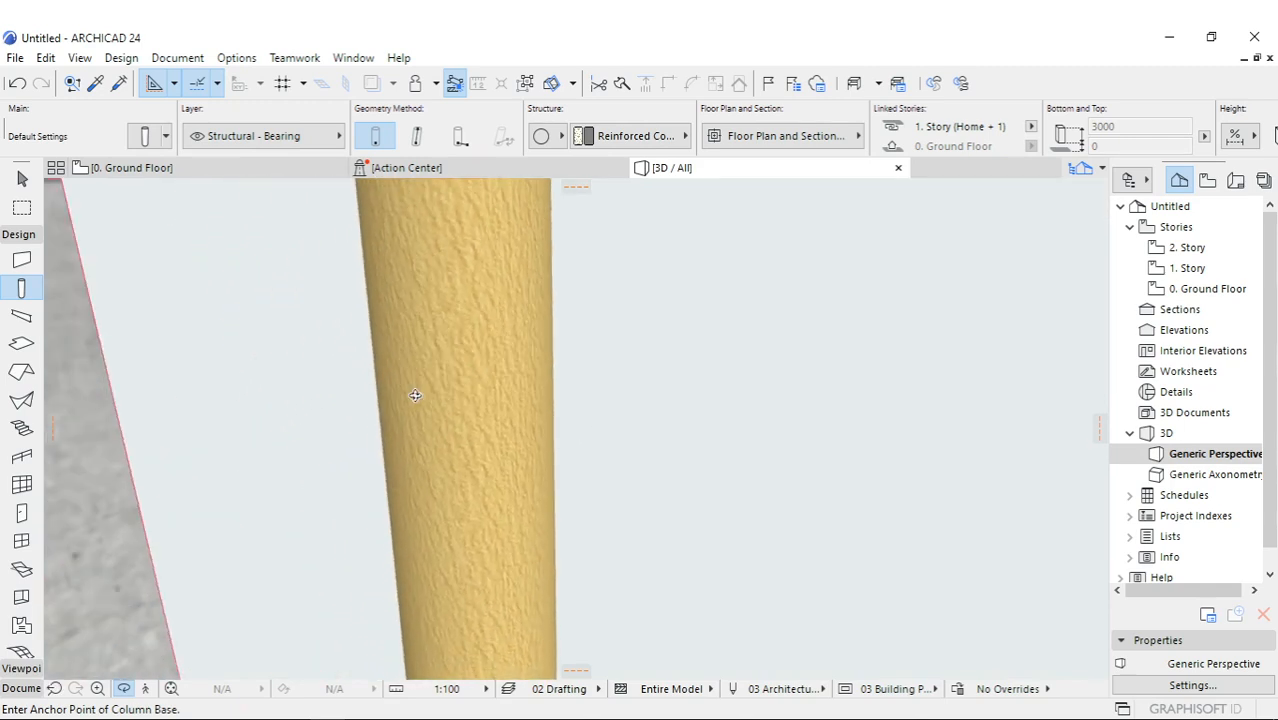
scroll(515, 366, down, 4)
scroll(518, 372, down, 4)
shift+middle_drag(522, 518, 493, 492)
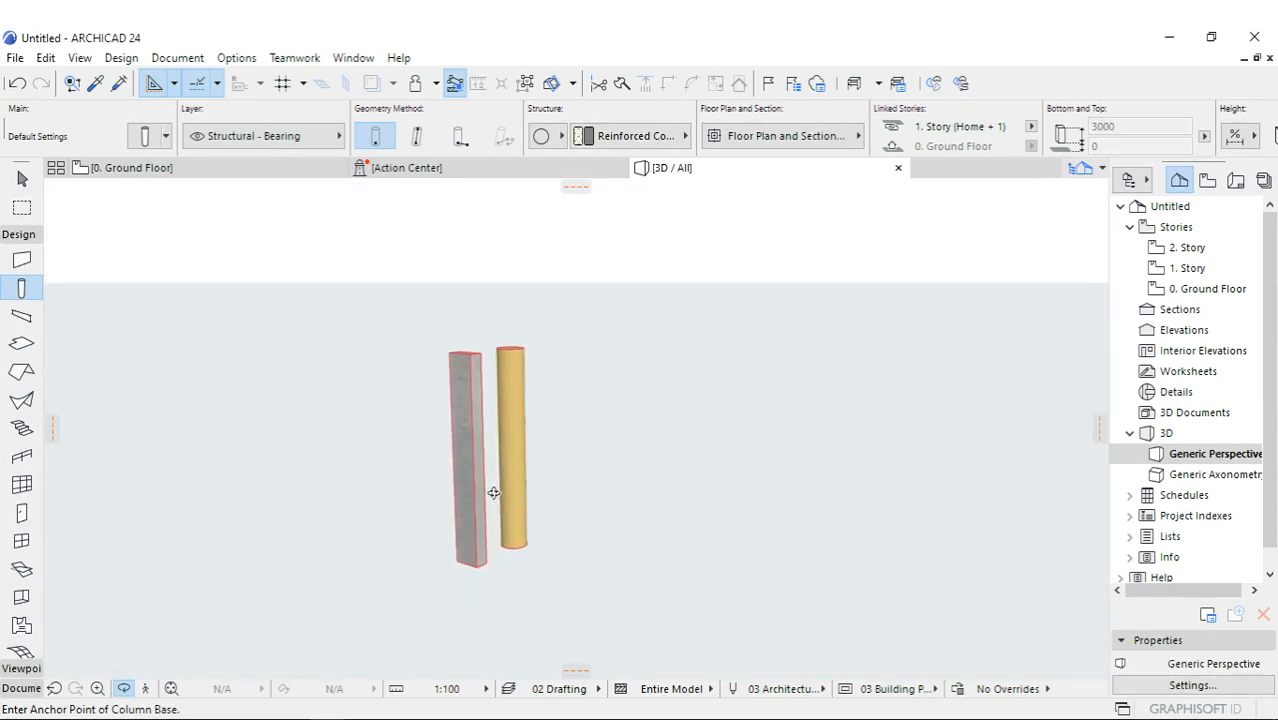
shift+middle_drag(509, 436, 419, 451)
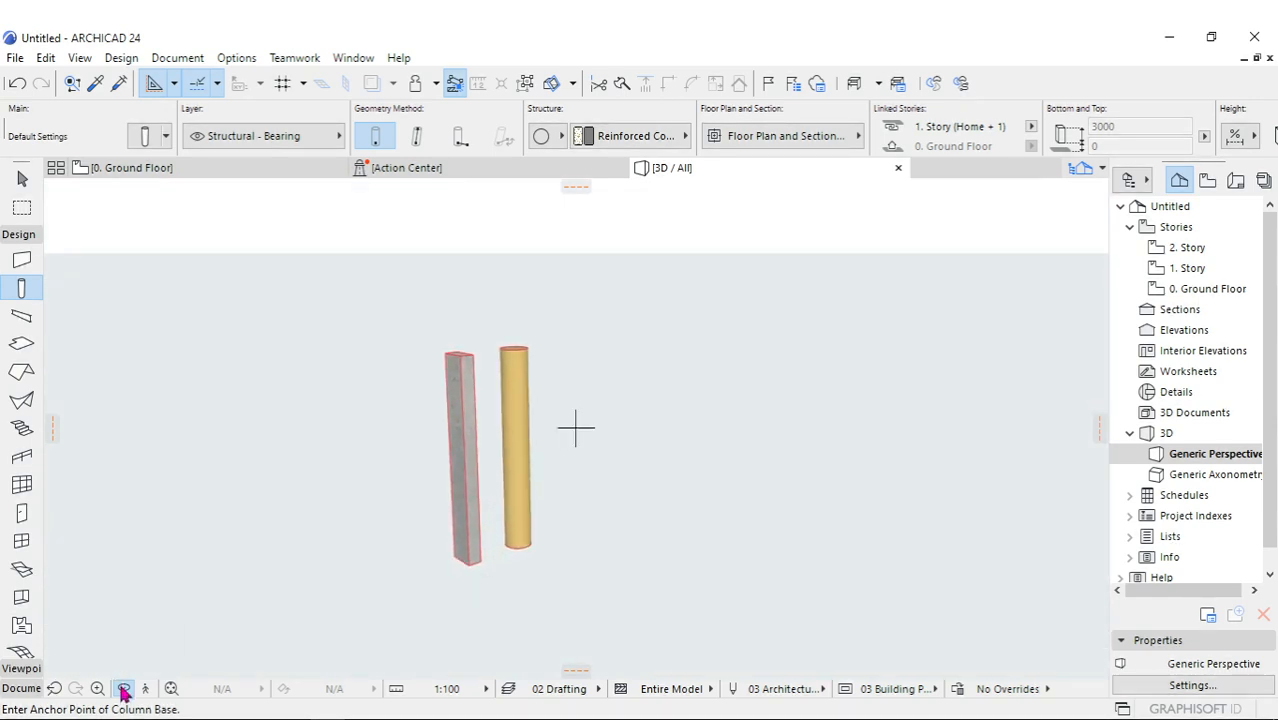
click(200, 174)
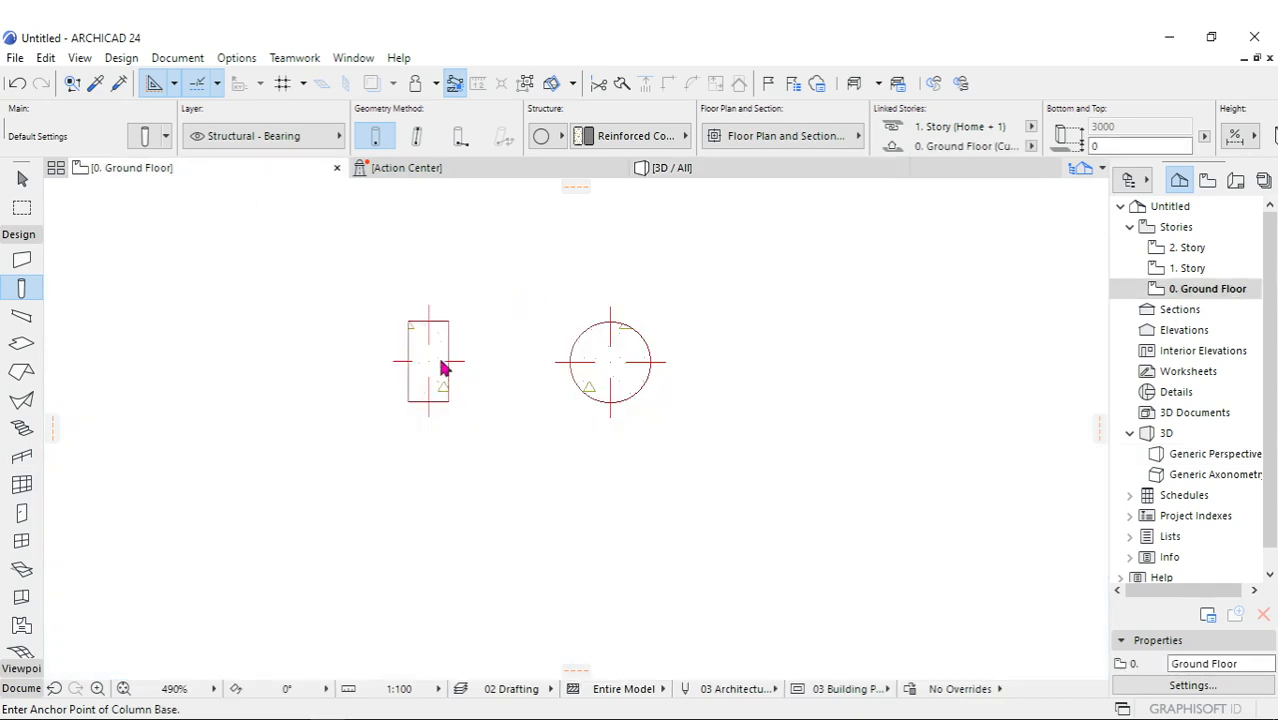